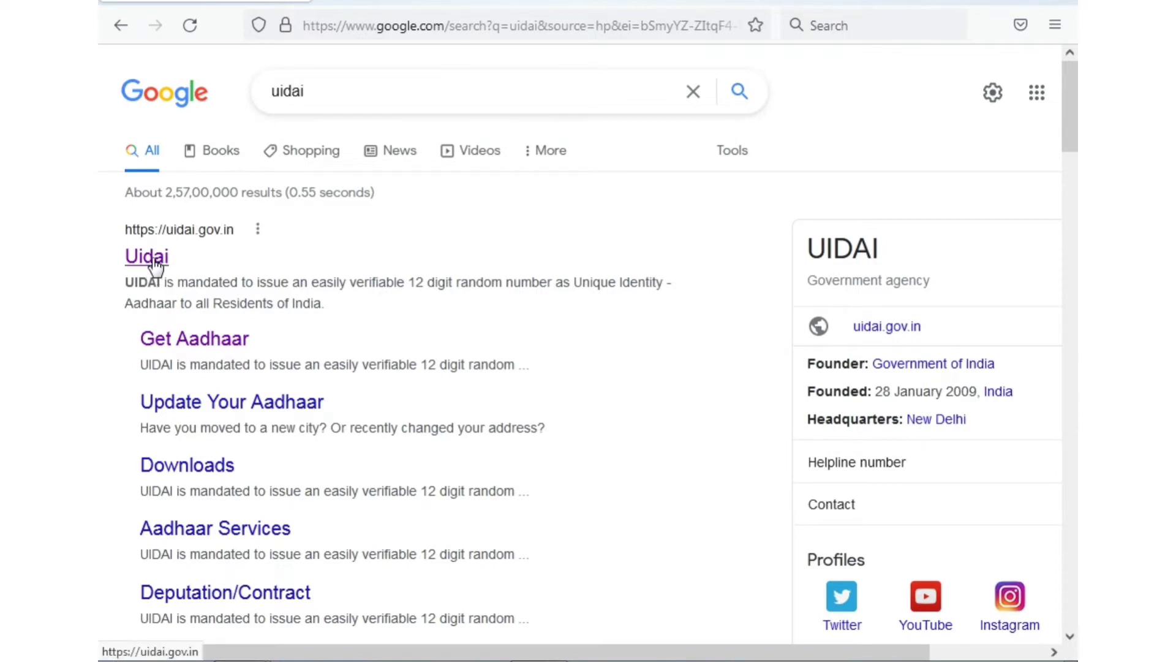
- Open the official UIDAI website (uidai.gov.in) from the Google results for 'uidai'
click(149, 262)
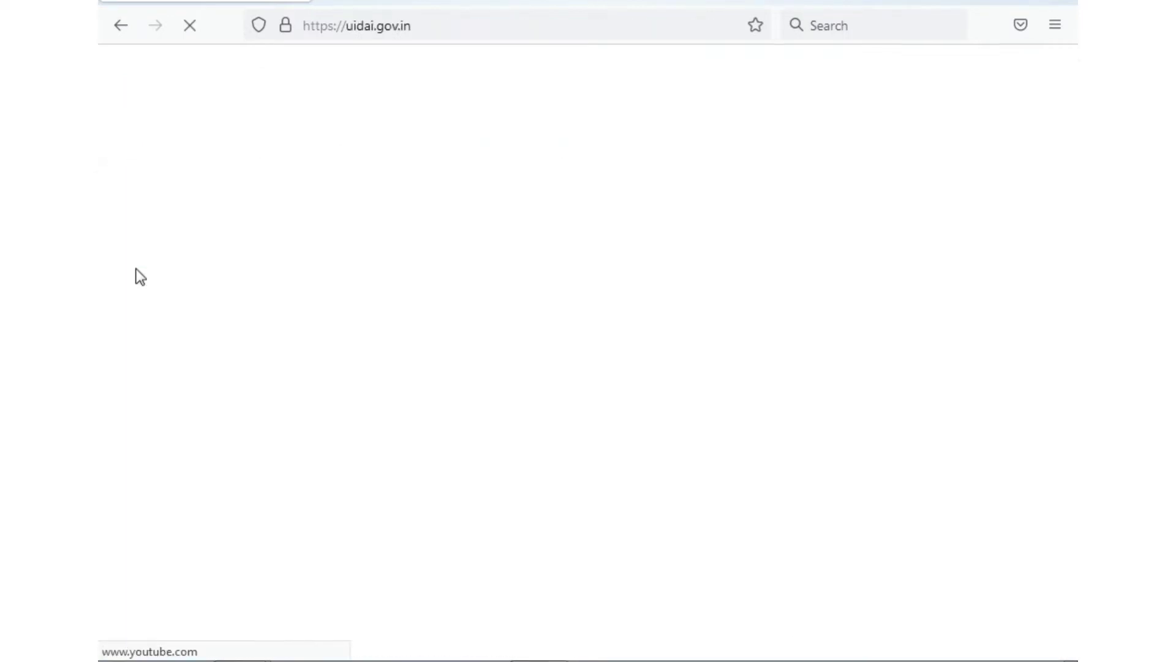
- Go to Book an Appointment under My Aadhaar › Get Aadhaar
mouse_move(287, 176)
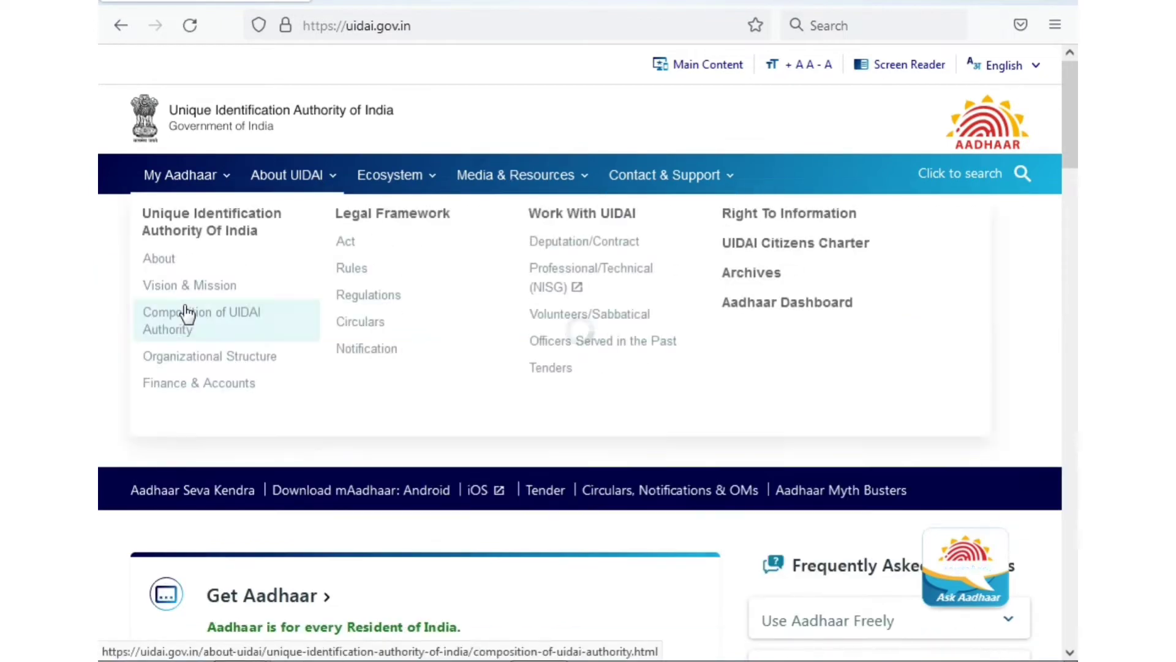
scroll(512, 315, down, 5)
scroll(830, 467, up, 5)
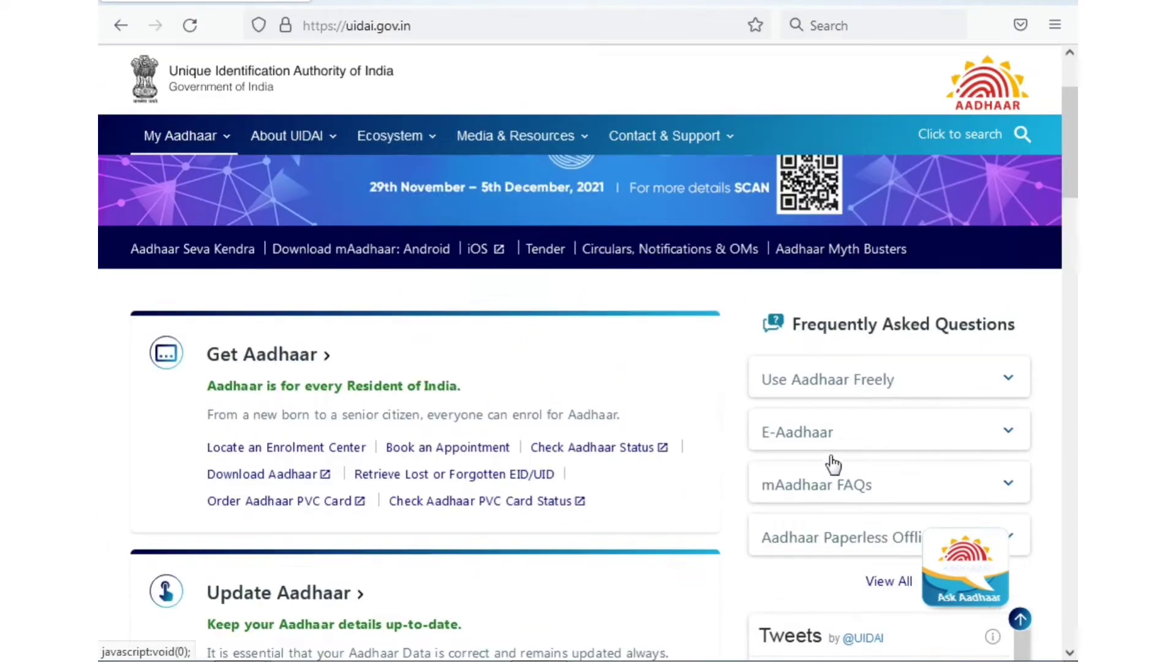
mouse_move(167, 215)
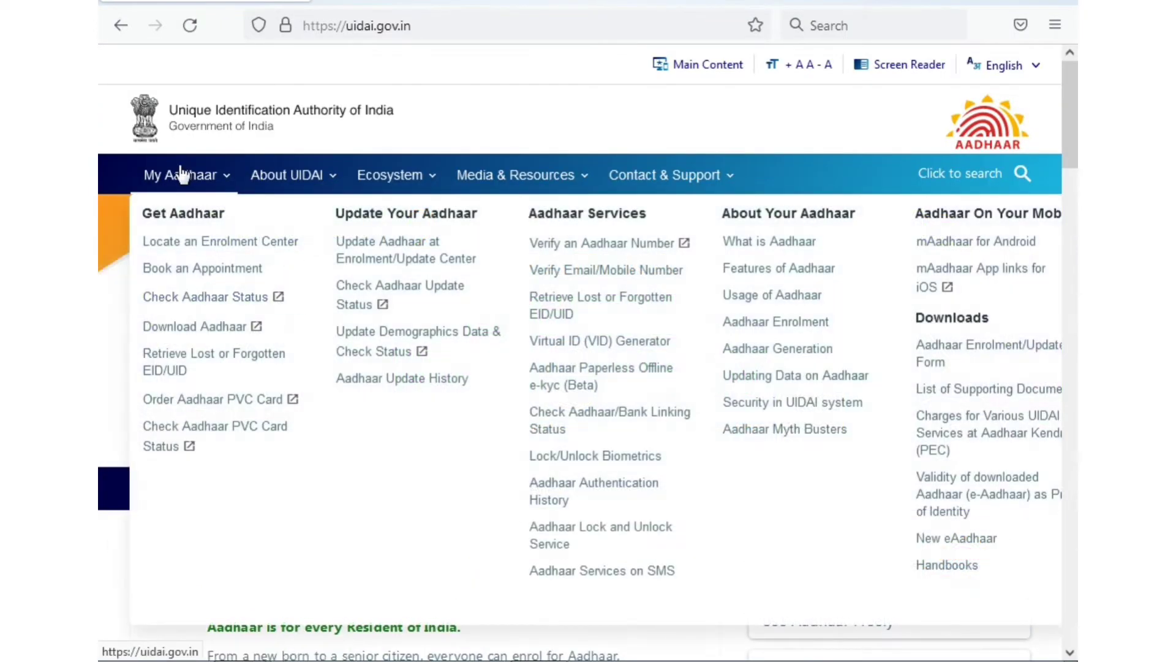
click(183, 275)
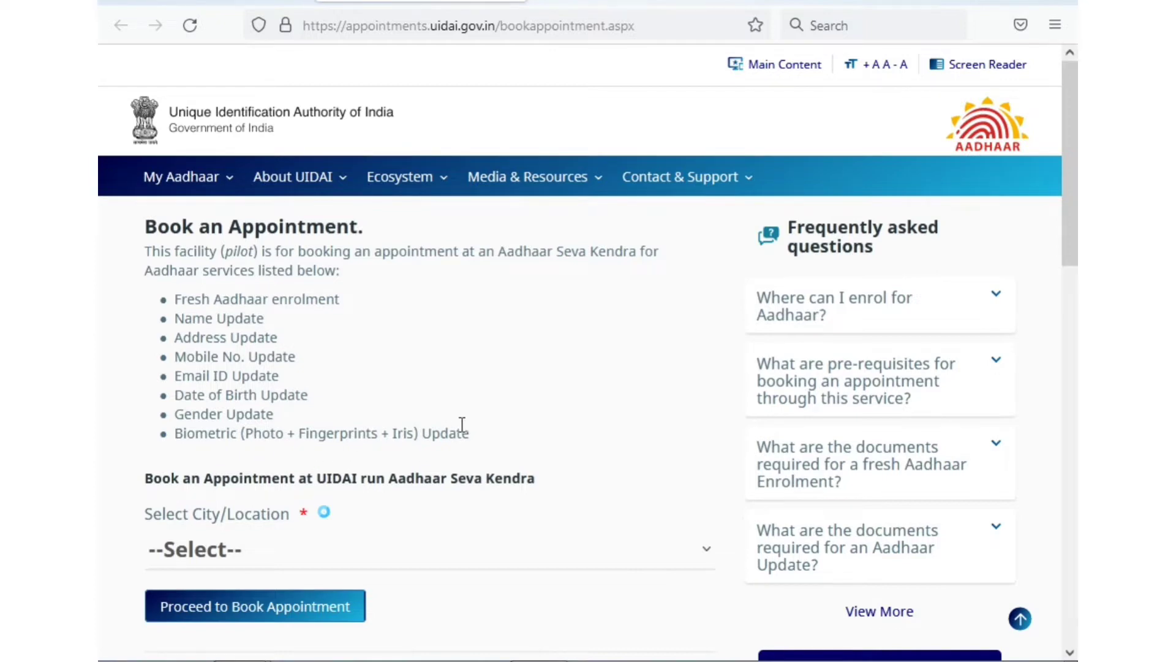
- Choose Proceed to Book Appointment for a Registrar-run Aadhaar Seva Kendra
scroll(459, 423, down, 2)
scroll(381, 420, down, 1)
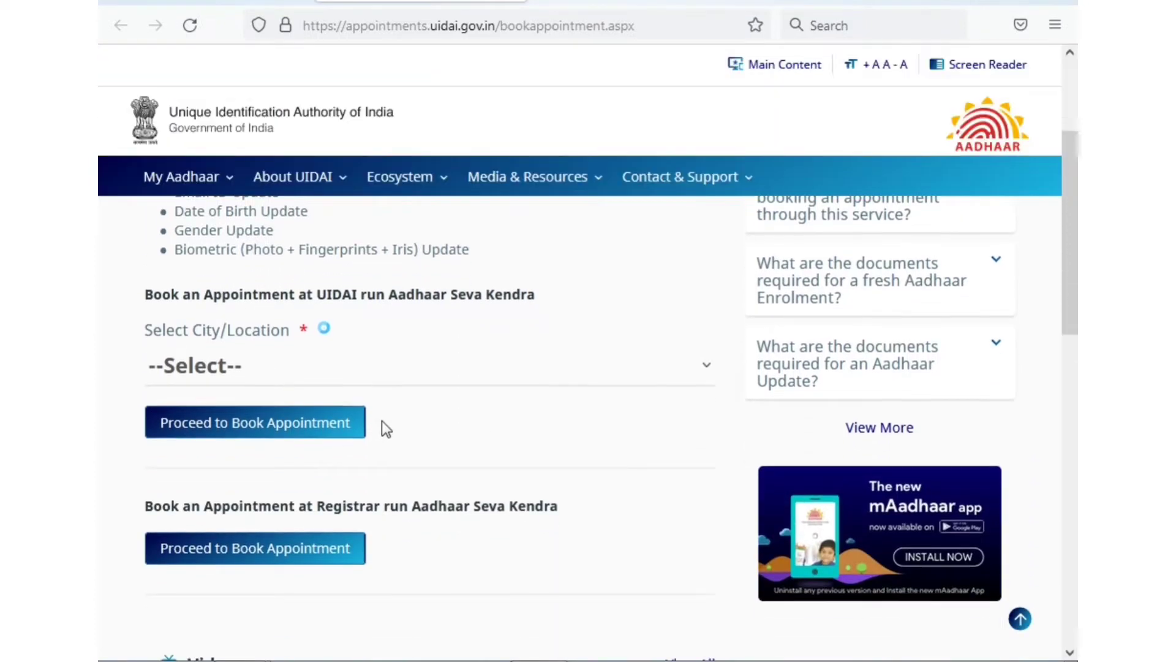
scroll(310, 450, down, 2)
scroll(235, 395, up, 2)
scroll(262, 518, down, 2)
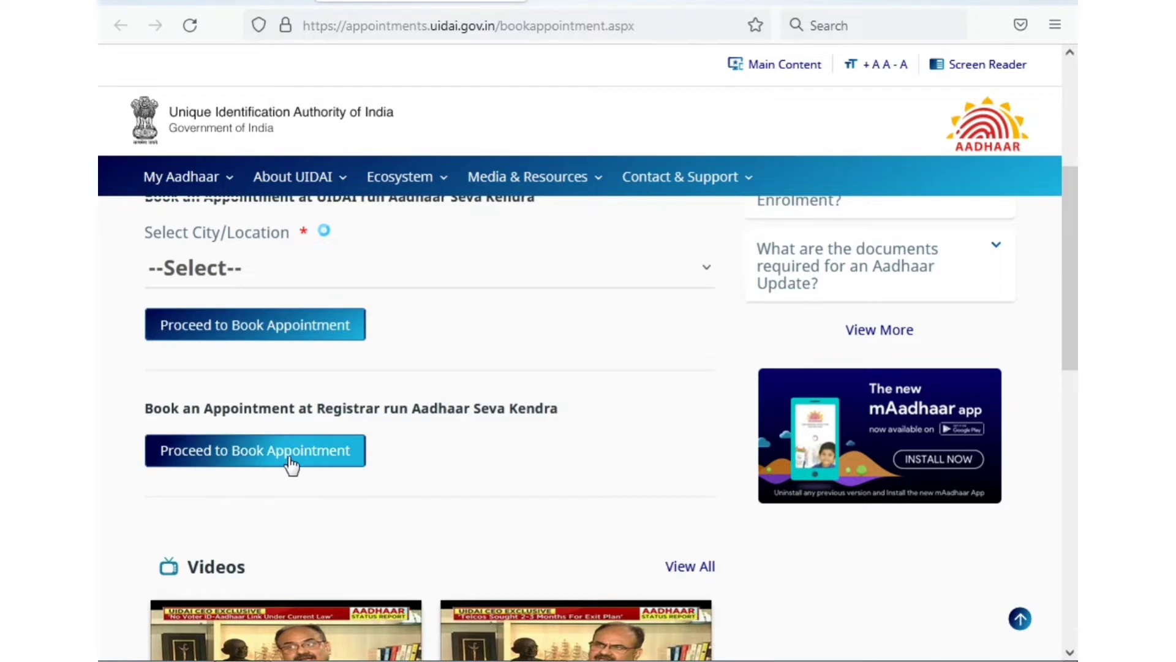
click(288, 462)
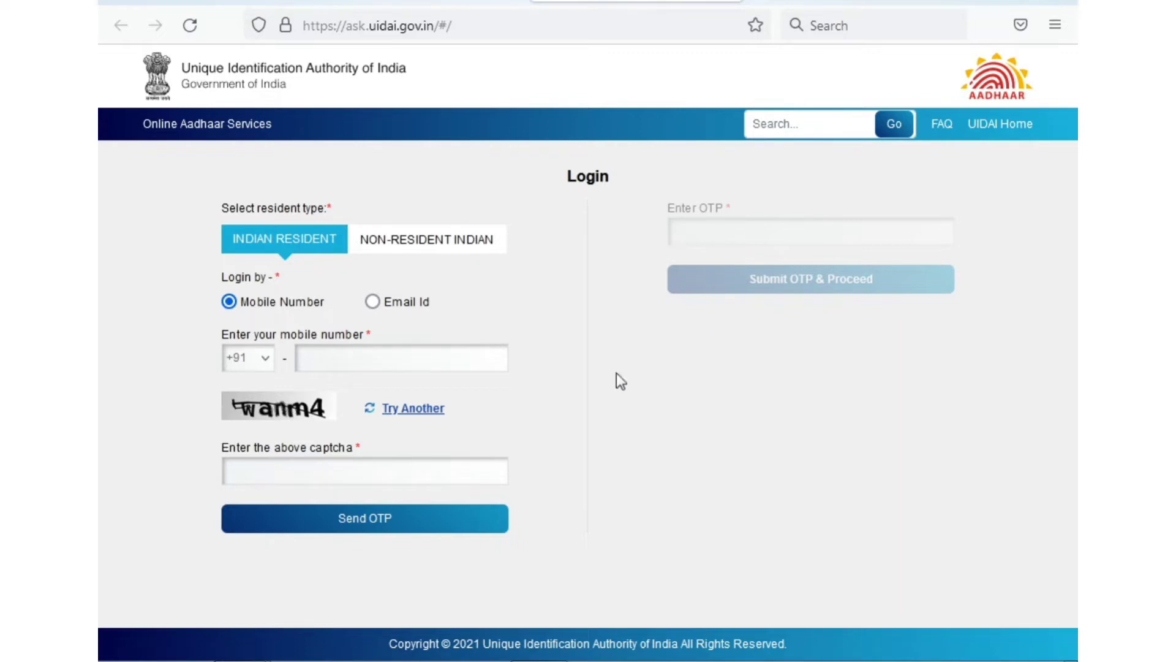
- Enter the resident's mobile number and the captcha, then request the login OTP
click(321, 360)
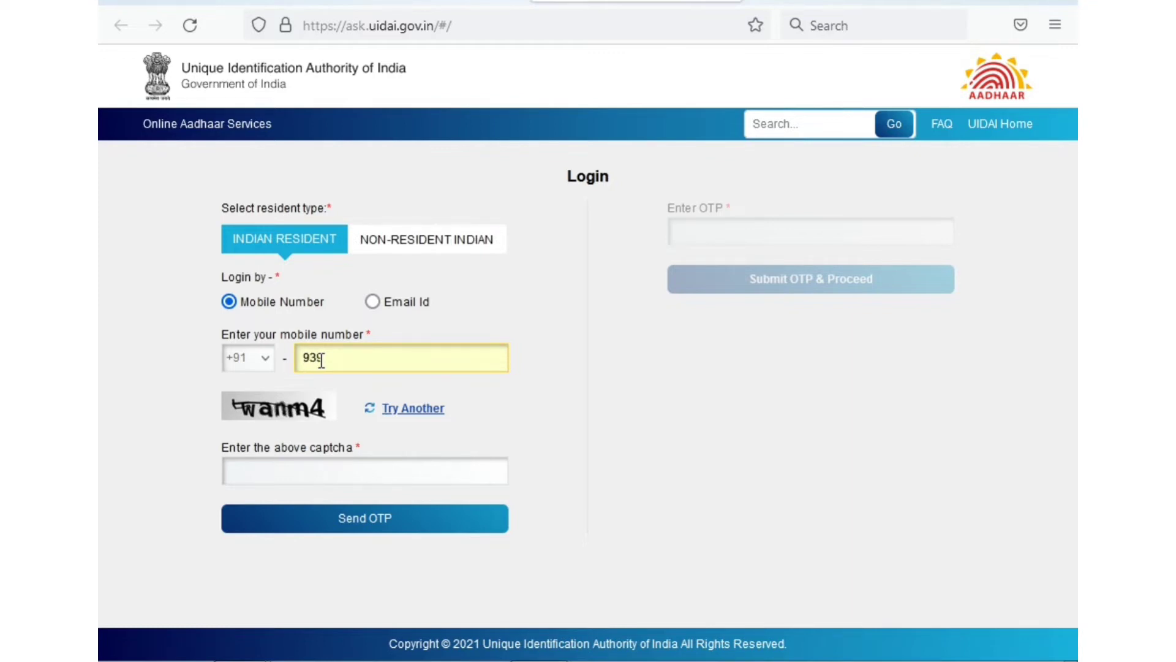
click(314, 466)
text(wanma)
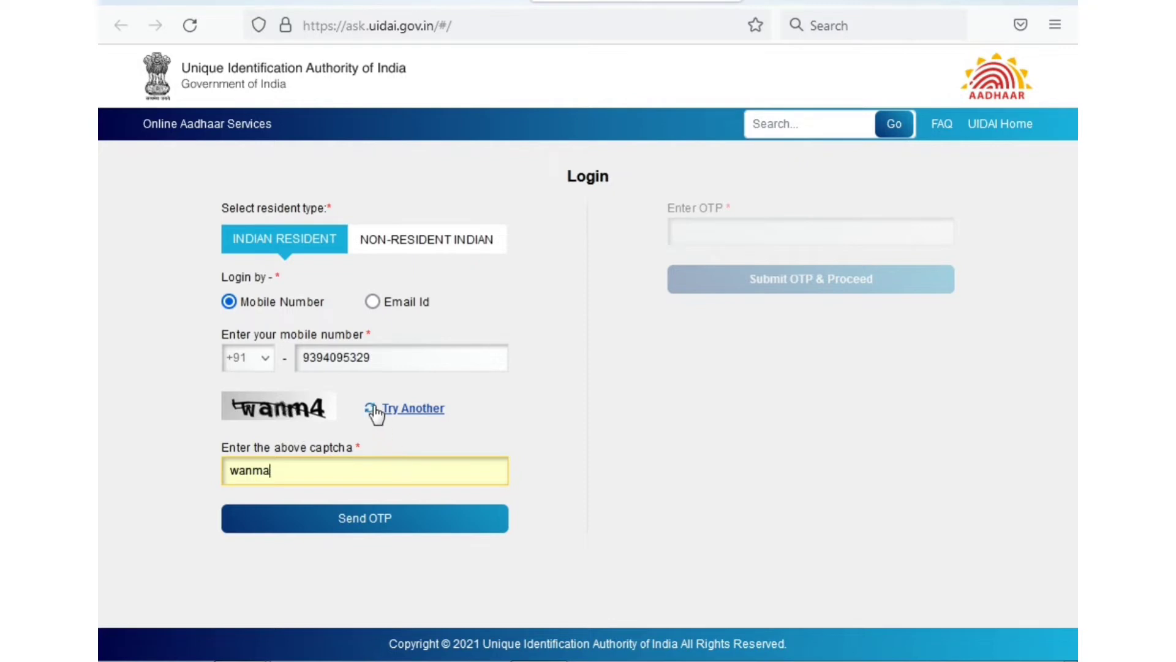
click(358, 530)
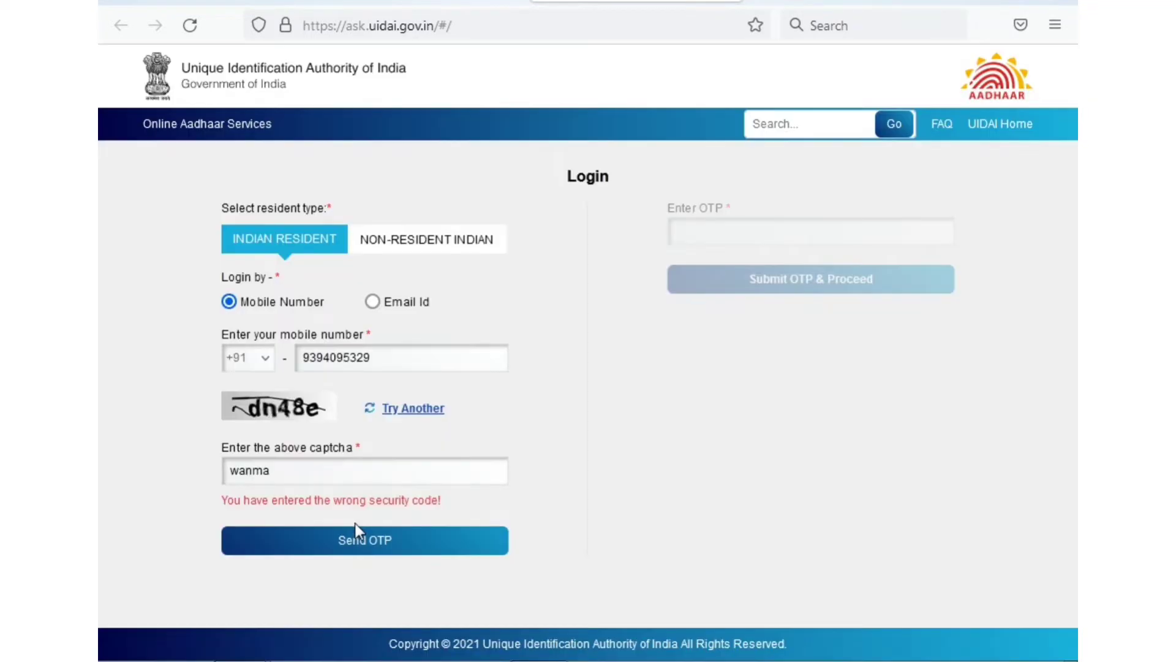
- Retype the rejected captcha until the OTP is sent to the mobile number
double_click(308, 463)
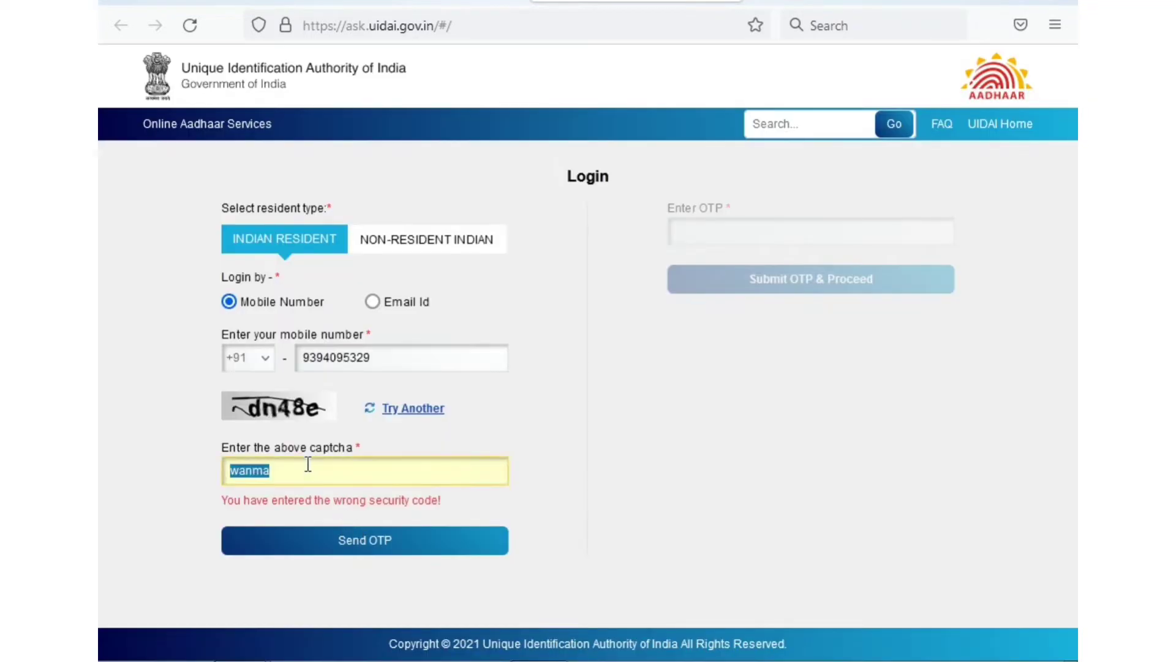
text(dn)
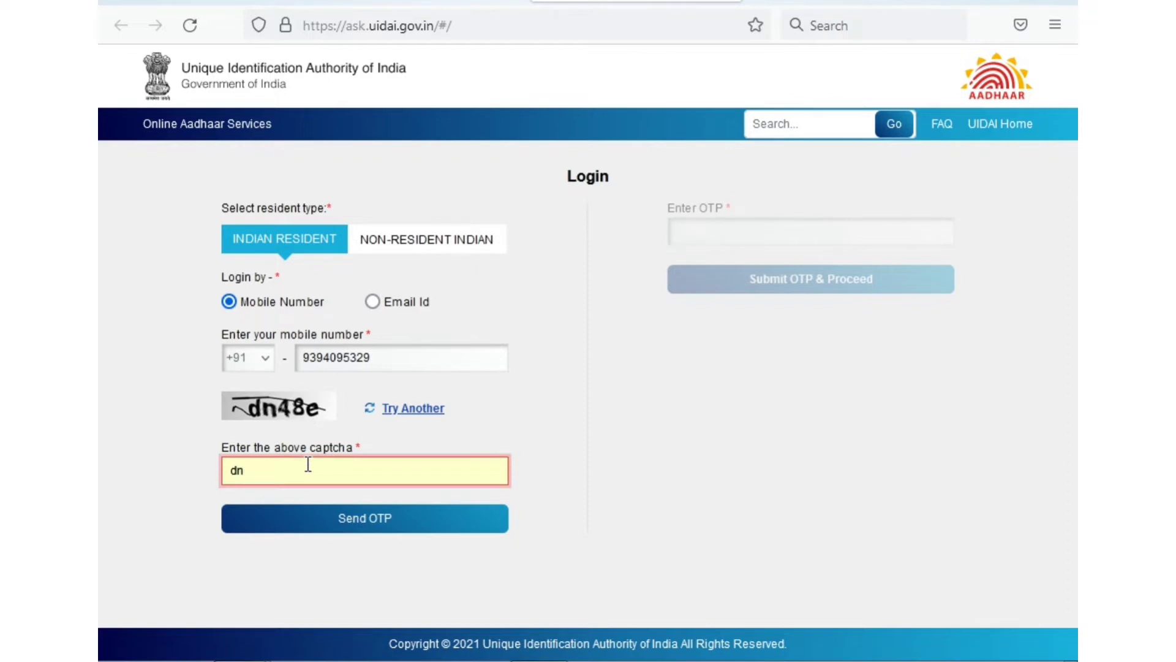
text(4ue)
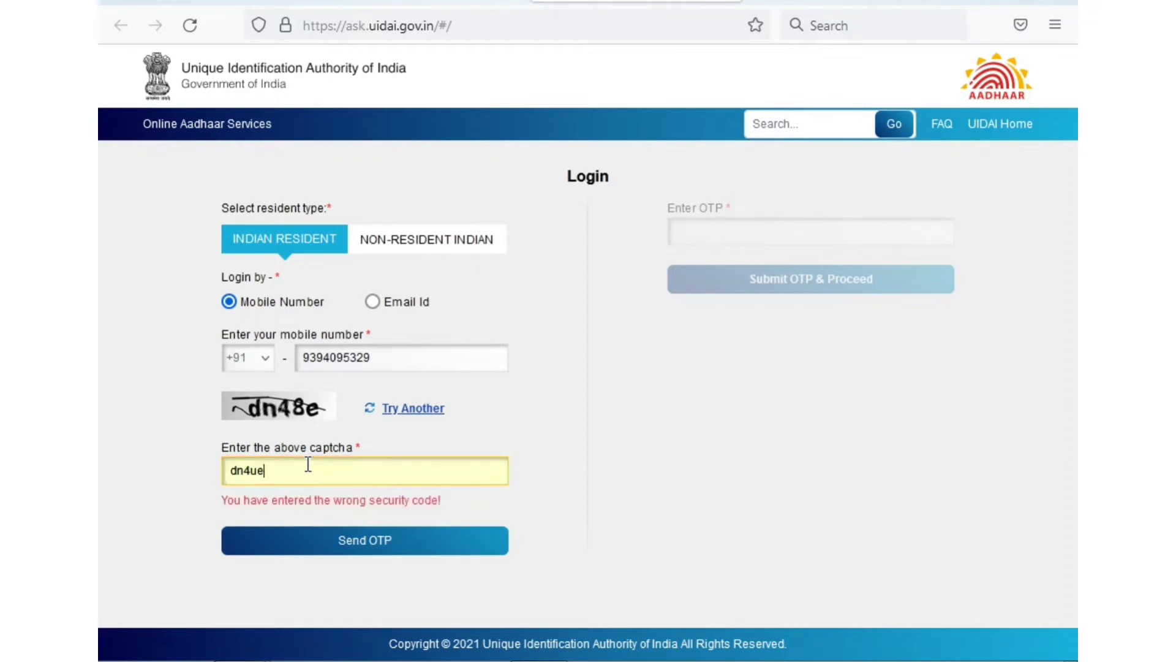
click(337, 546)
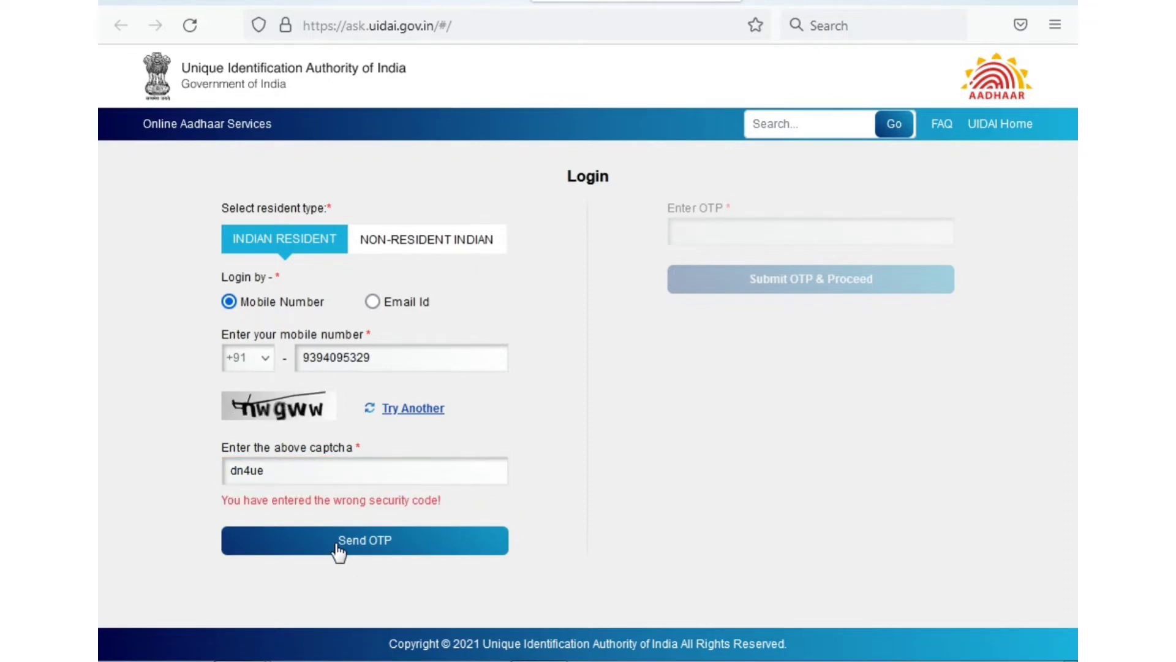
double_click(294, 466)
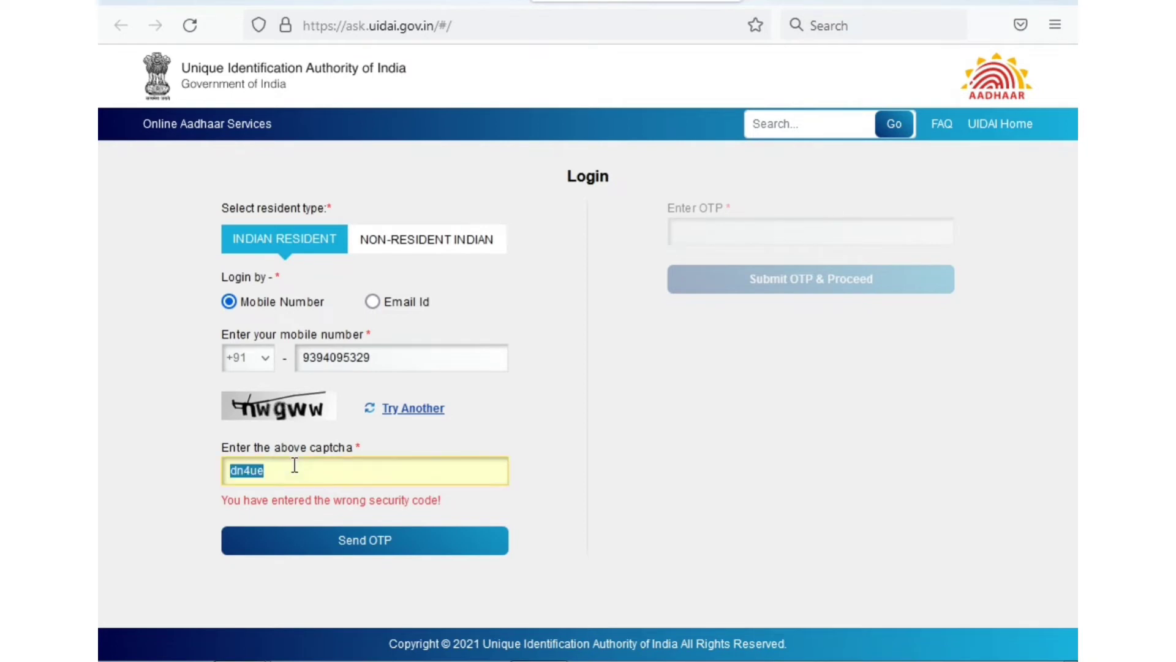
text(nwgww)
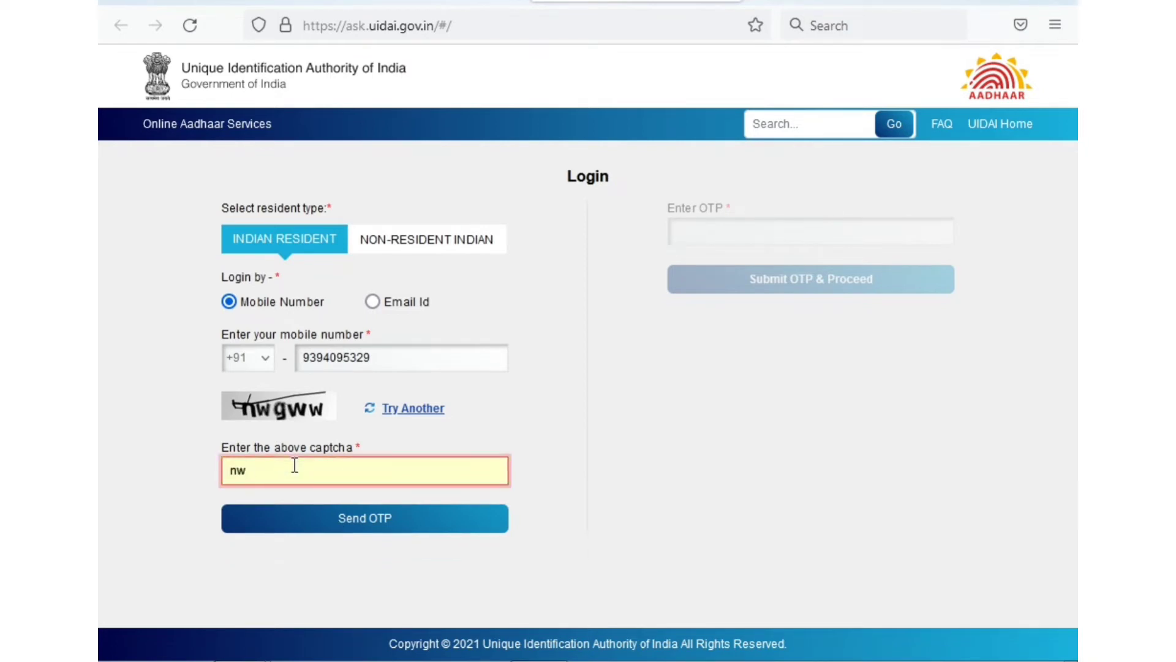
click(327, 541)
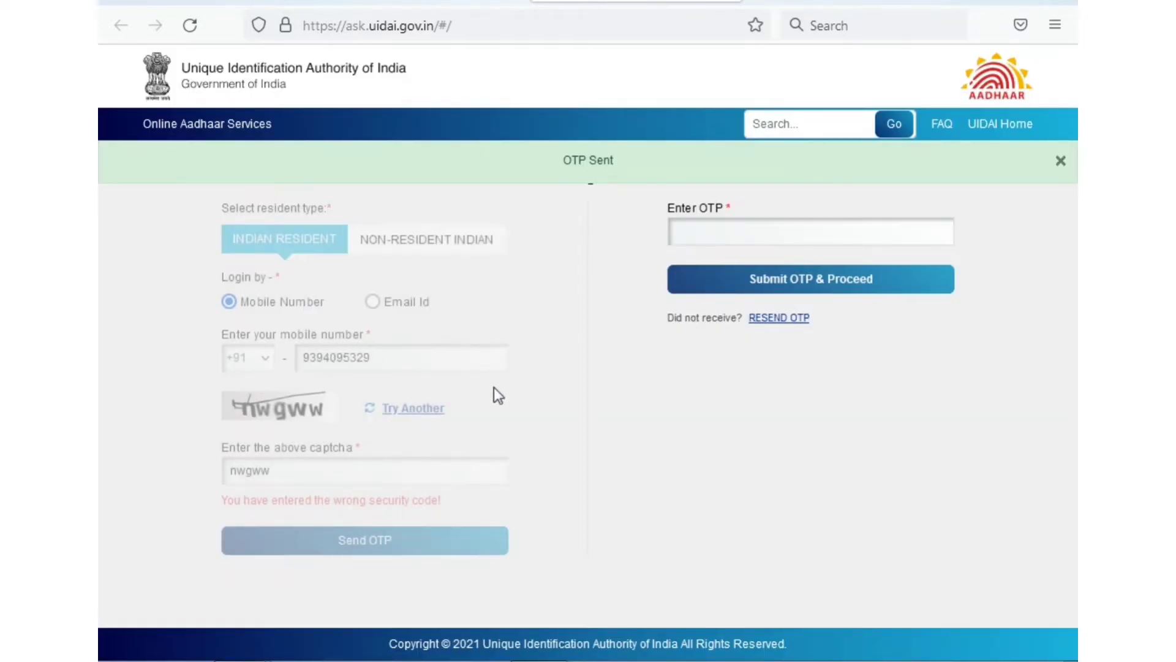
- Log in with the received OTP and start a New Enrolment from the dashboard
click(736, 231)
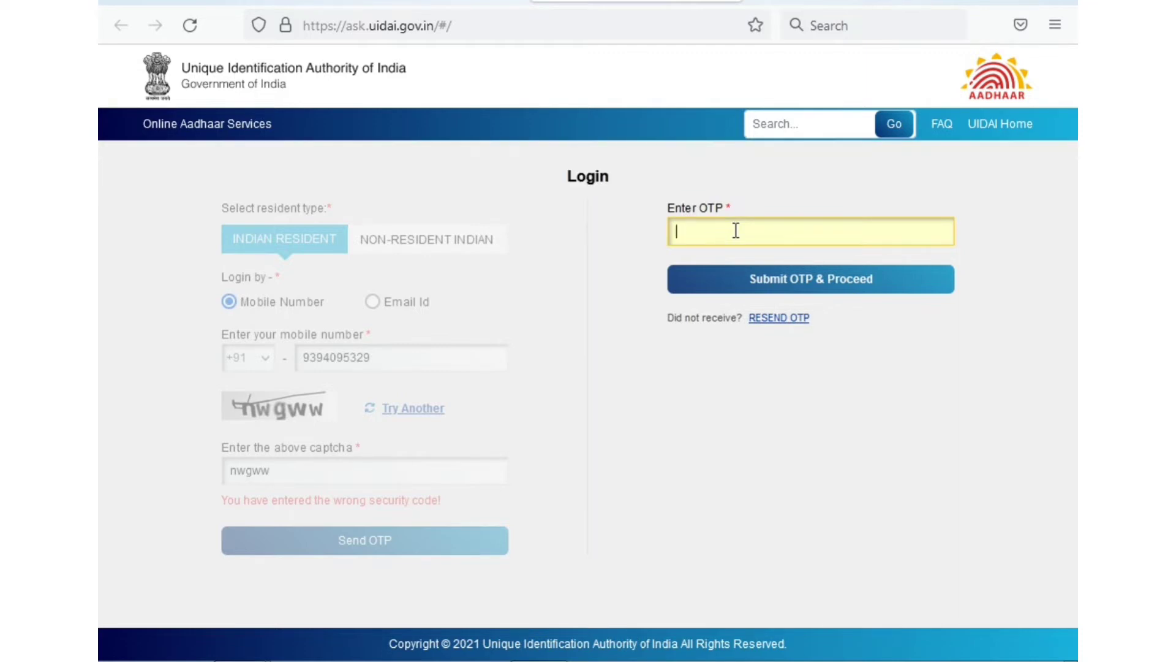
click(812, 286)
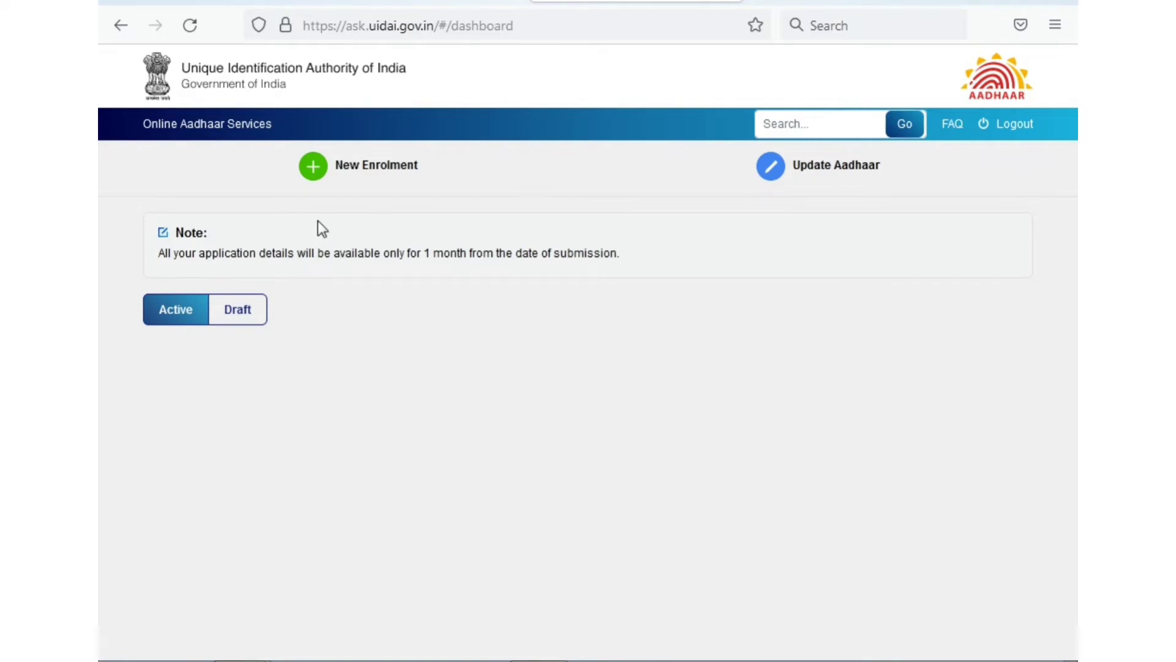
click(313, 167)
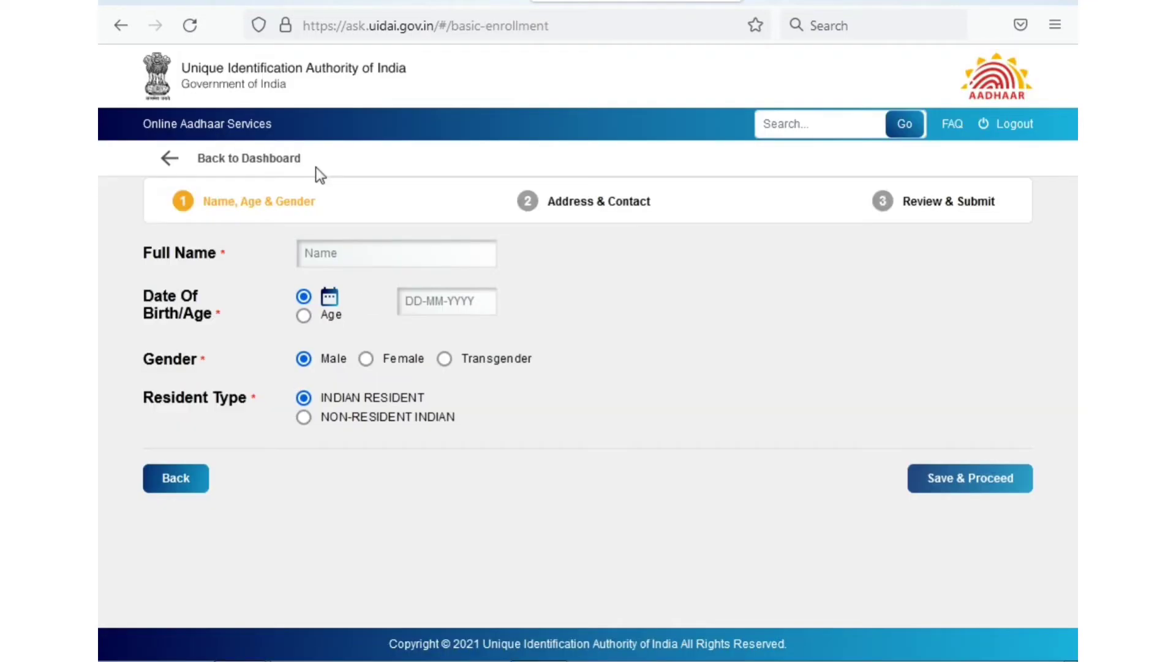
click(382, 257)
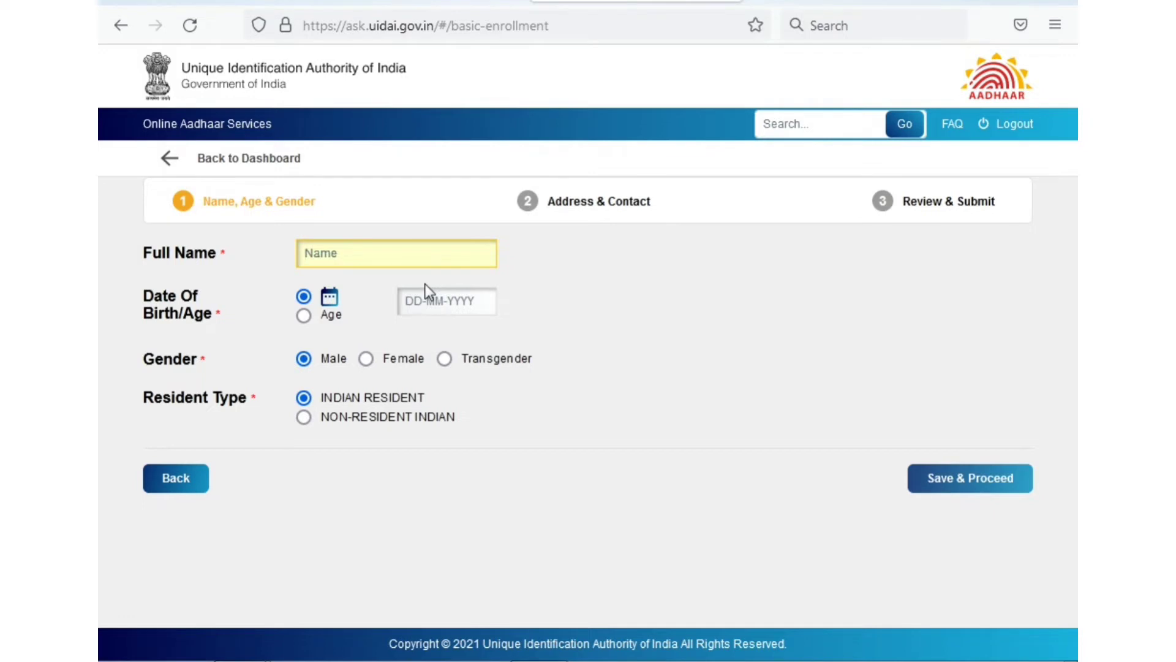
click(415, 301)
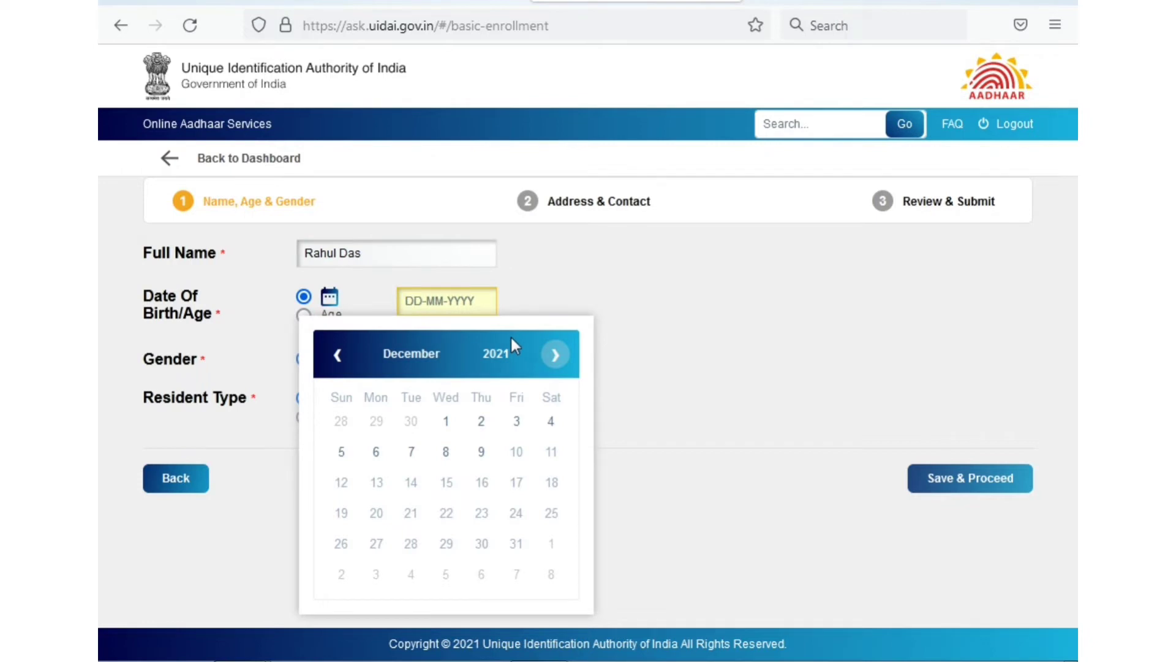
click(413, 356)
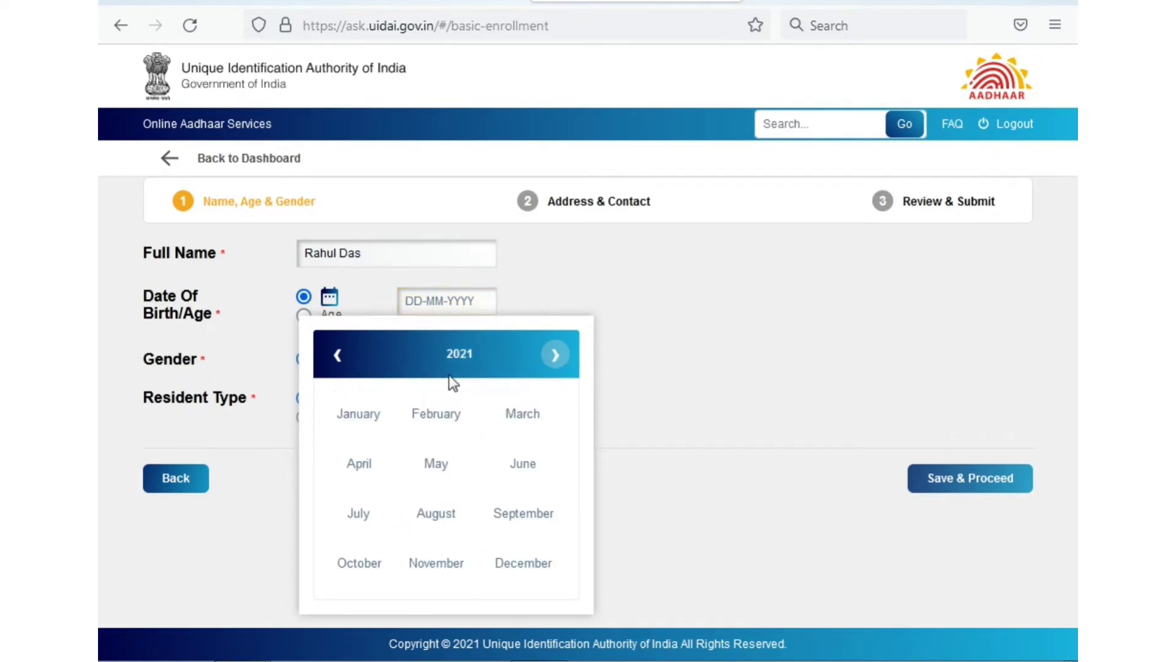
click(454, 358)
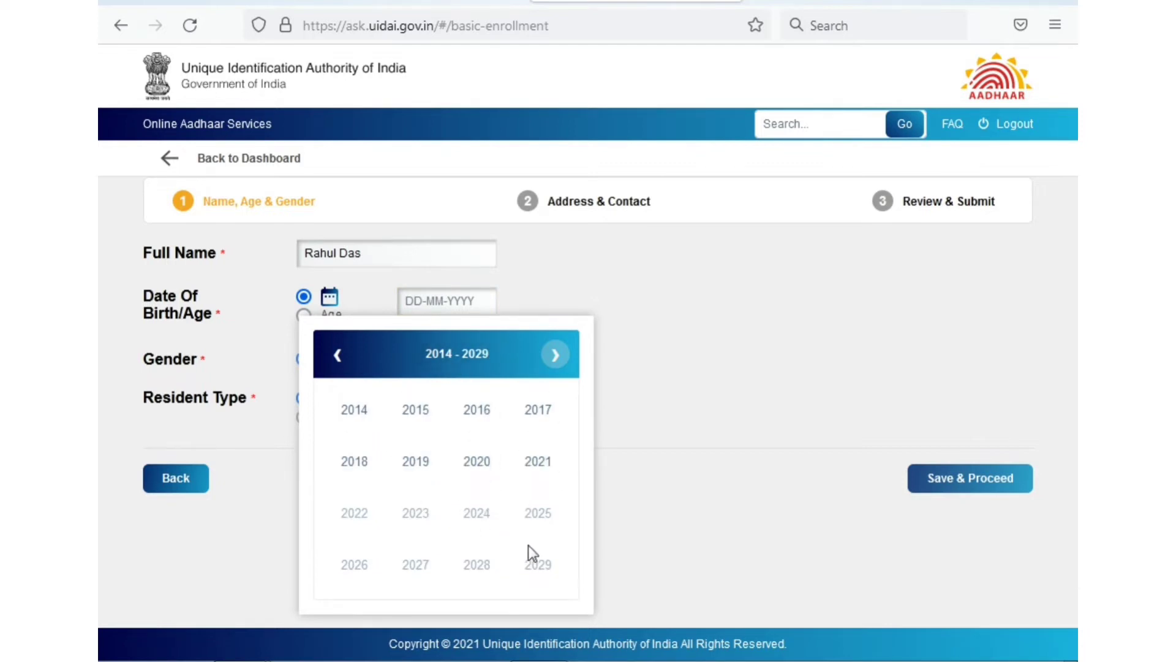
click(338, 355)
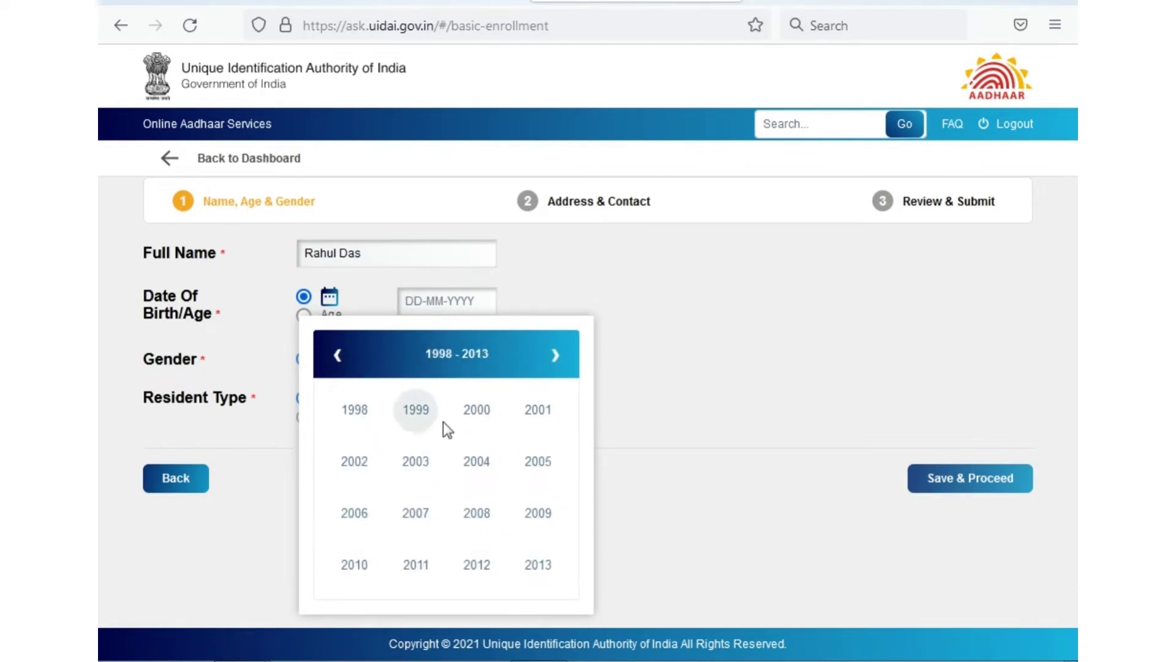
click(338, 355)
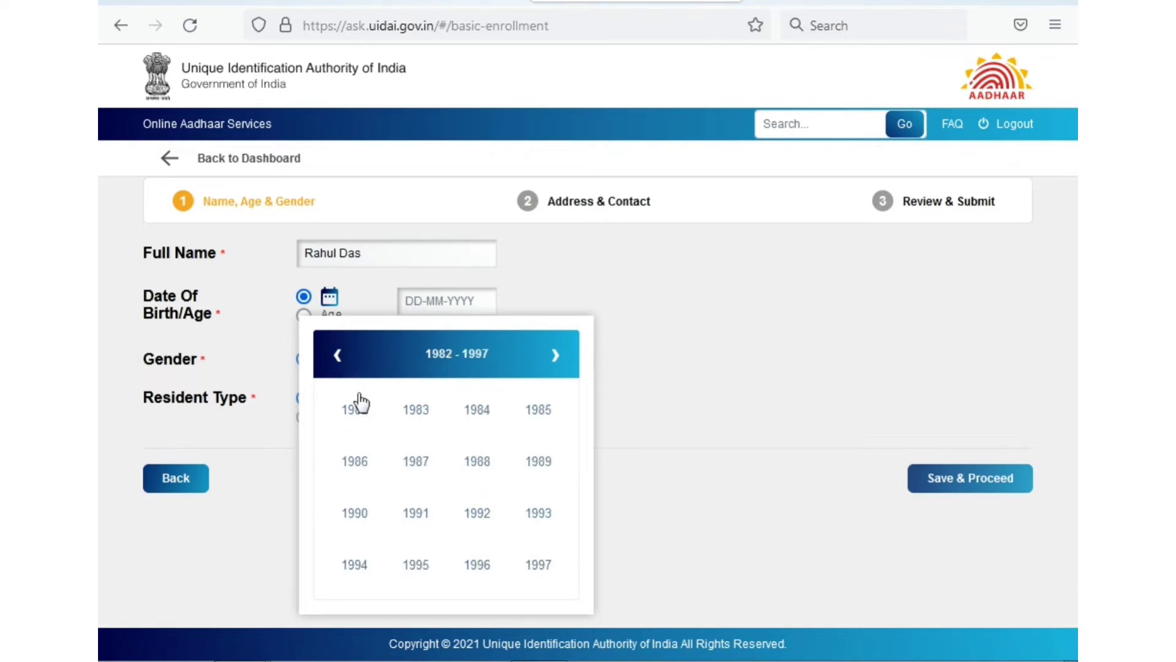
click(416, 409)
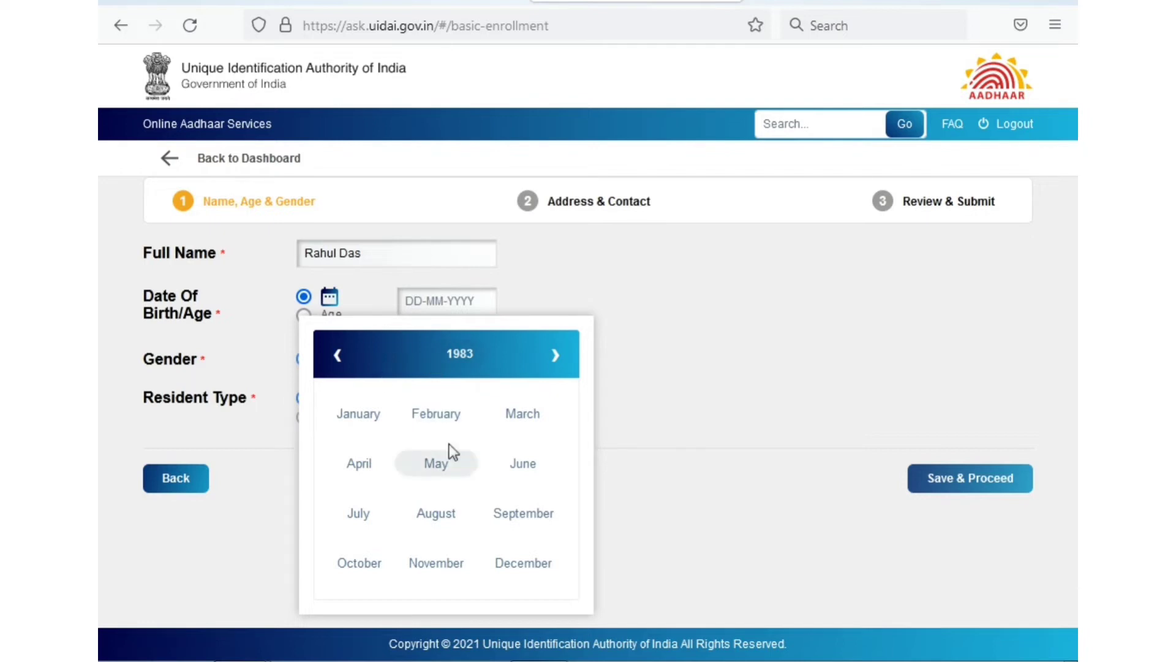
click(436, 465)
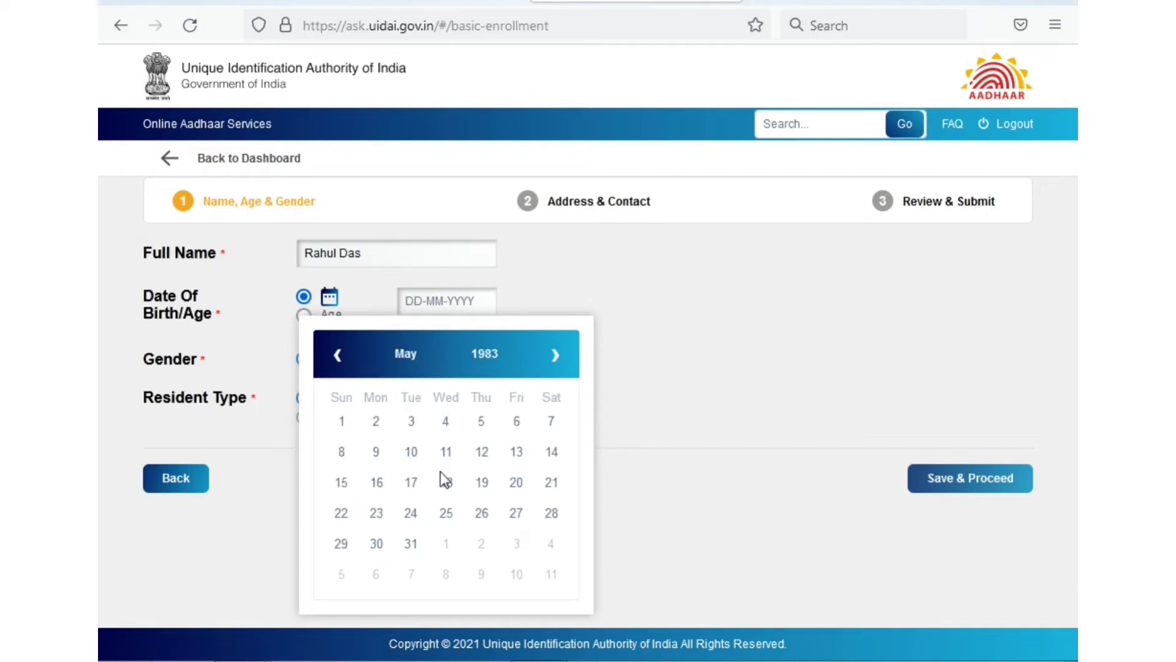
click(411, 483)
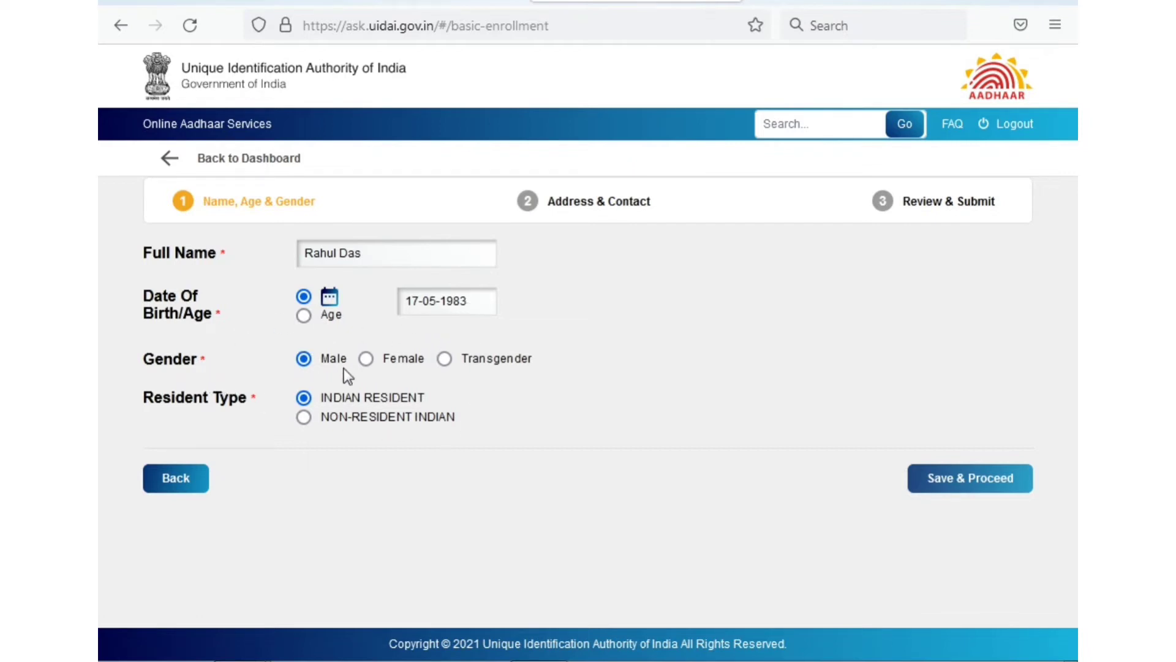
- Set gender to Male, save, and choose enrolment with own identity and address proofs
click(366, 358)
click(444, 358)
click(366, 359)
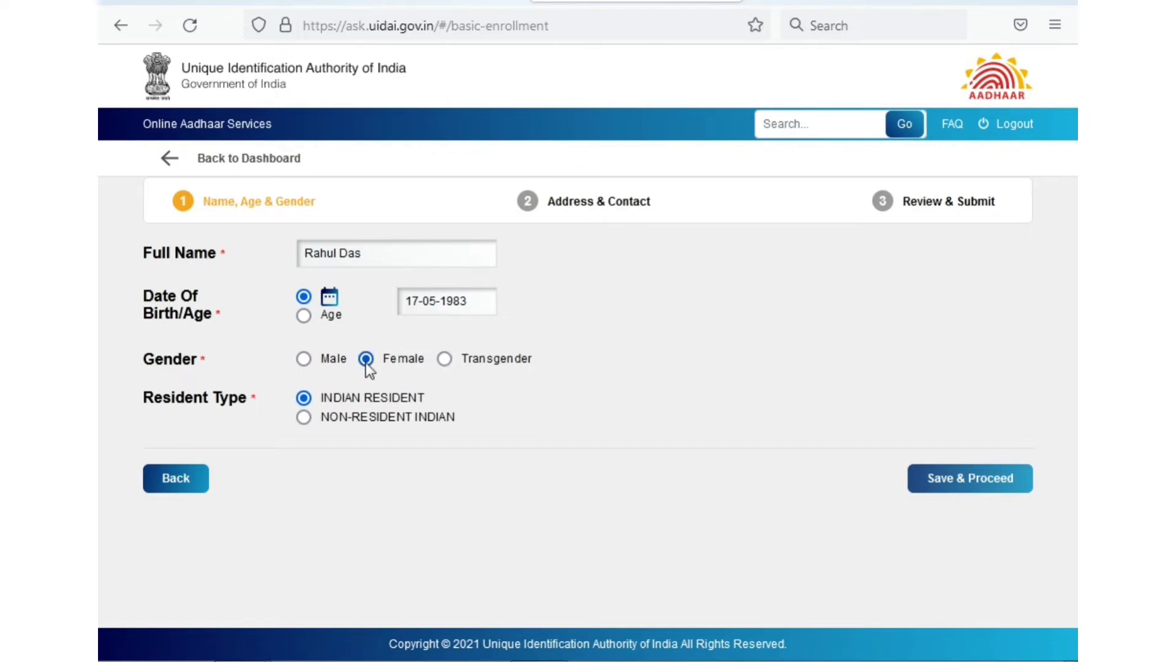
click(305, 358)
click(976, 483)
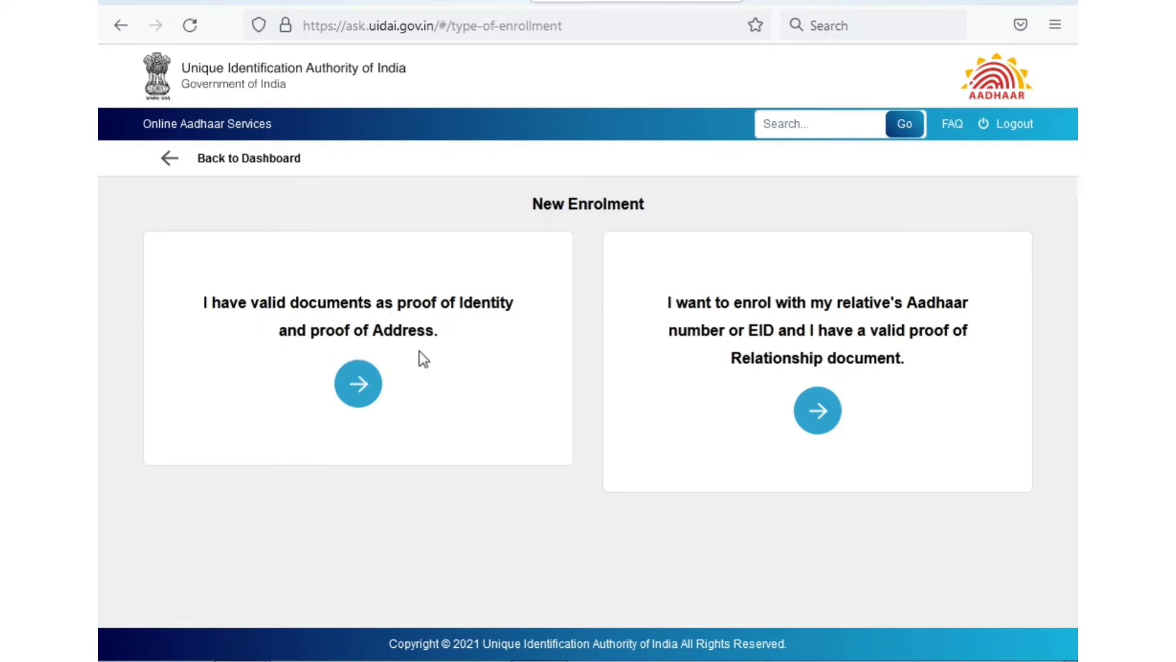
click(360, 386)
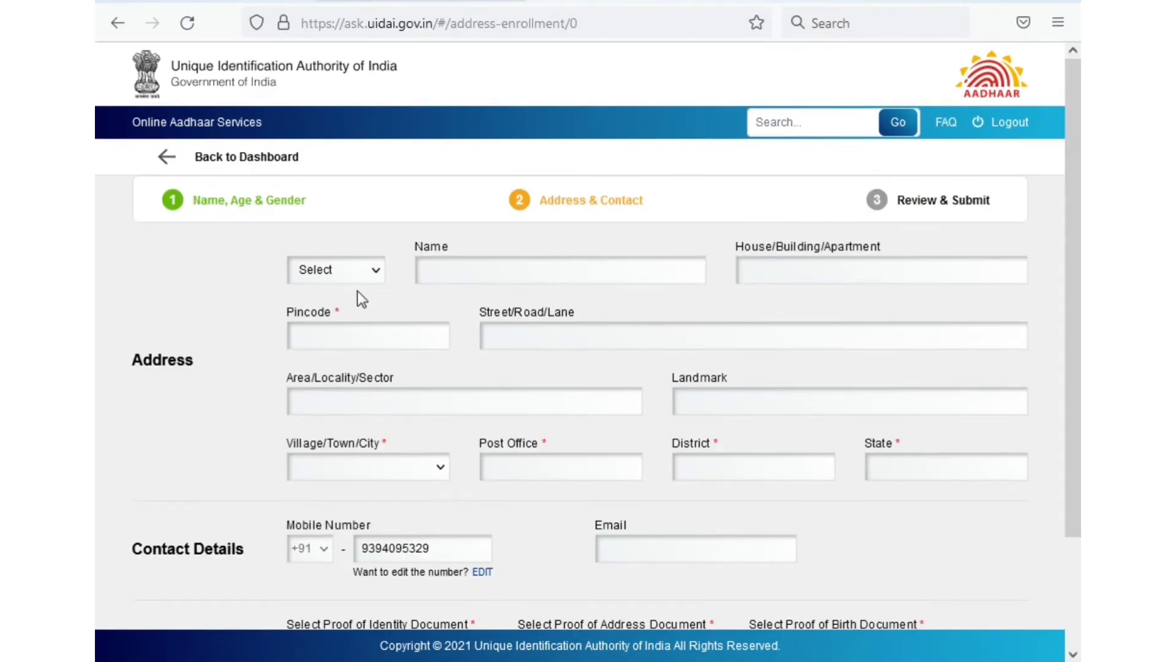
- Choose C/O as the relation, then enter the care-of name, house number and pincode
click(352, 270)
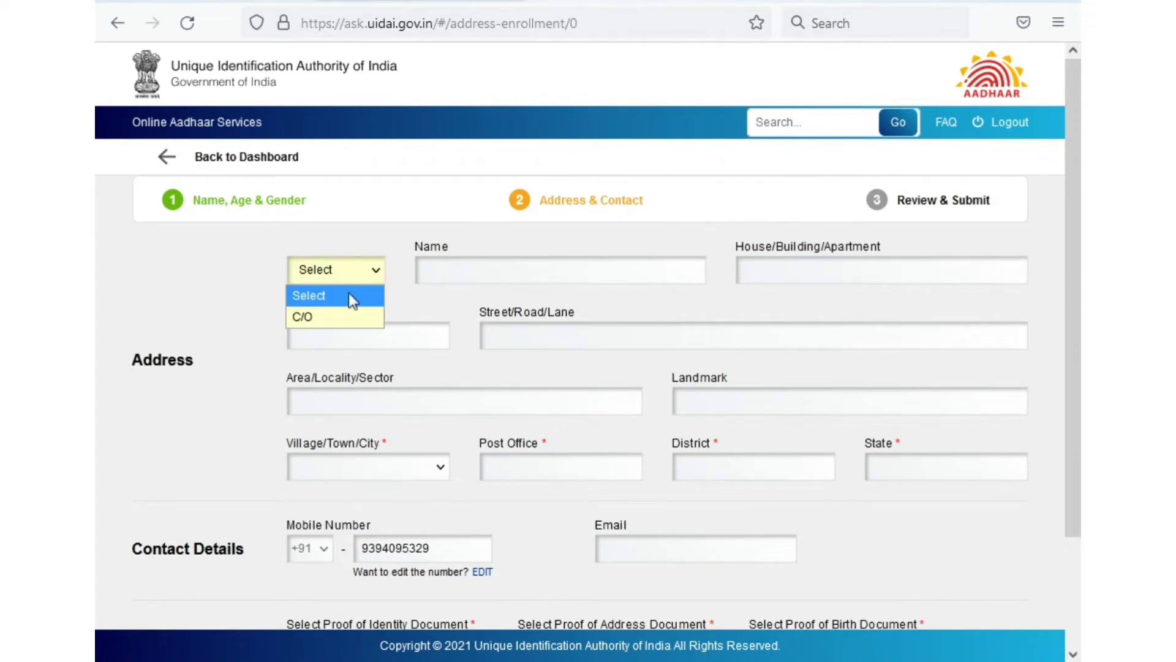
click(335, 318)
click(485, 276)
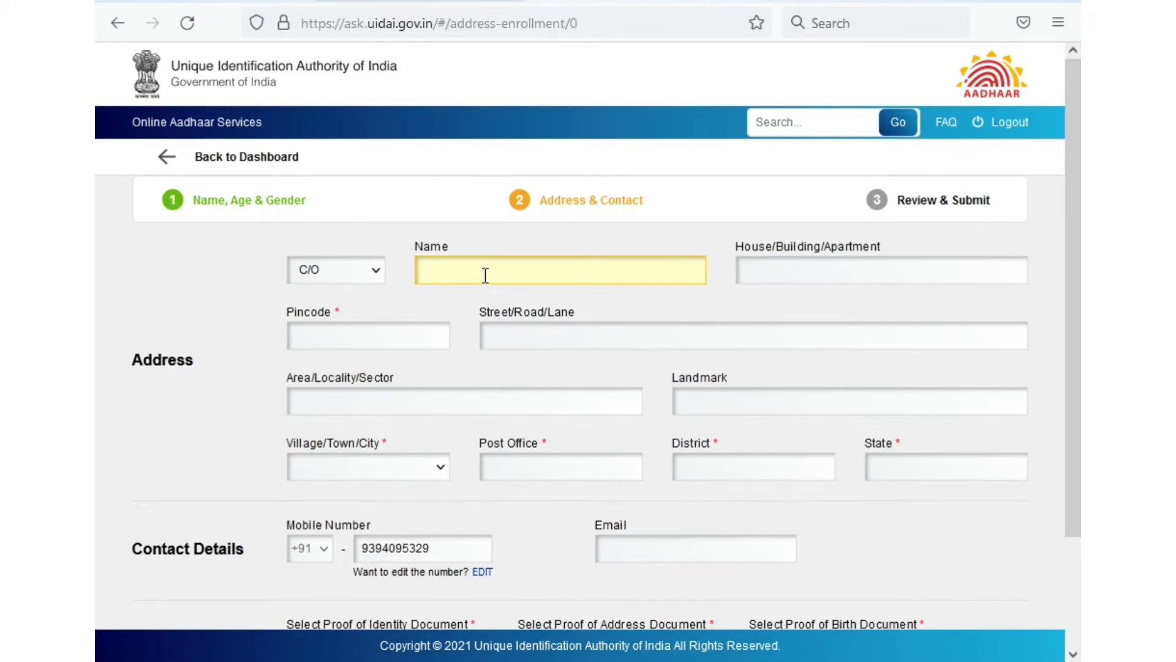
click(798, 274)
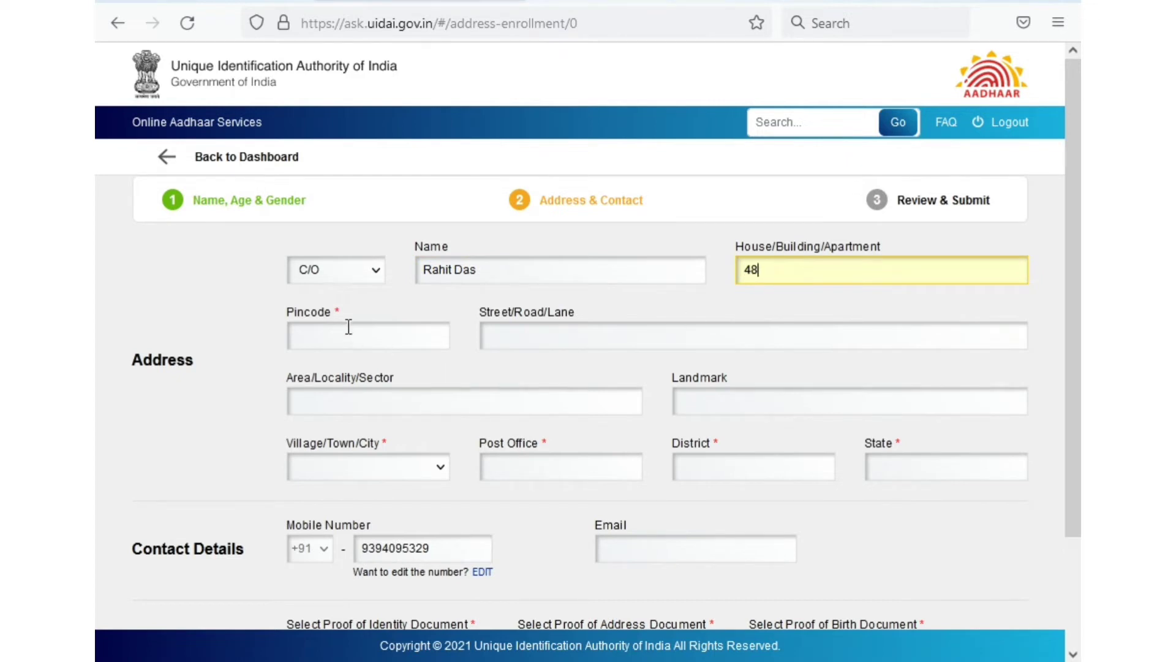
click(351, 331)
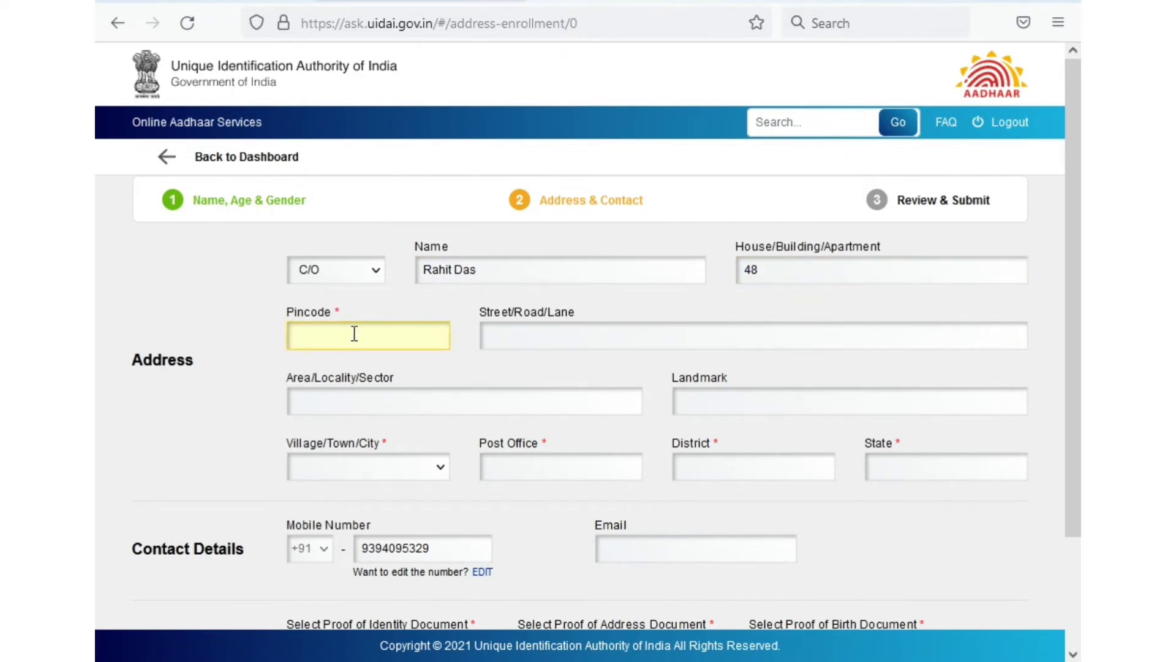
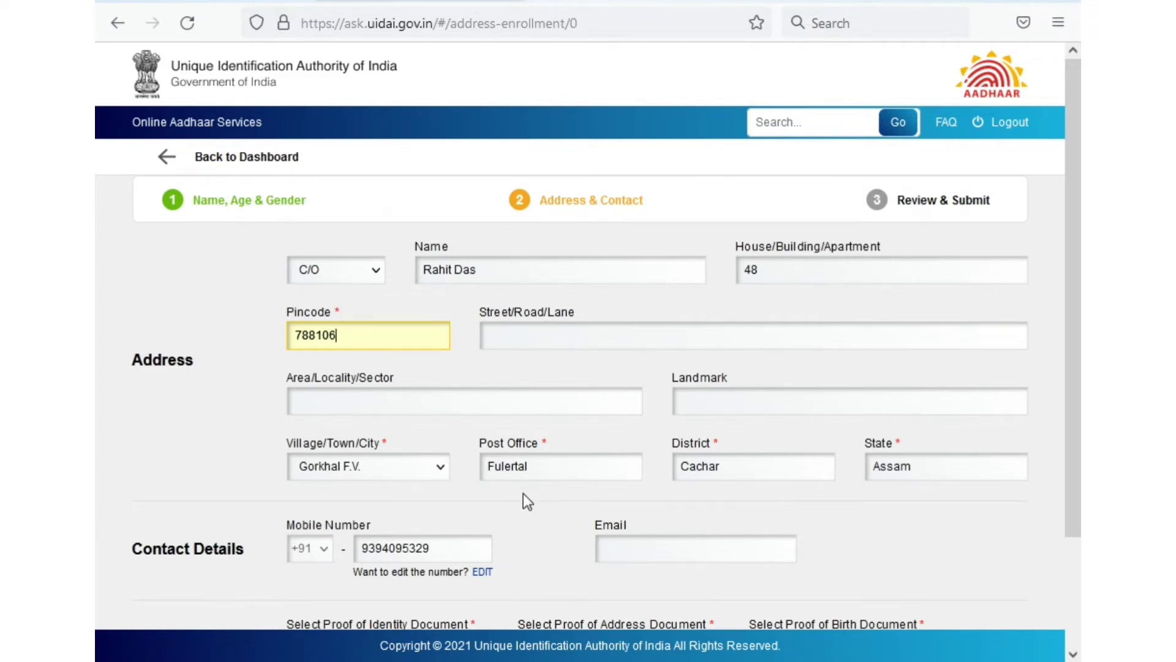
- Fill in the street, area and landmark fields of the applicant's address
click(543, 340)
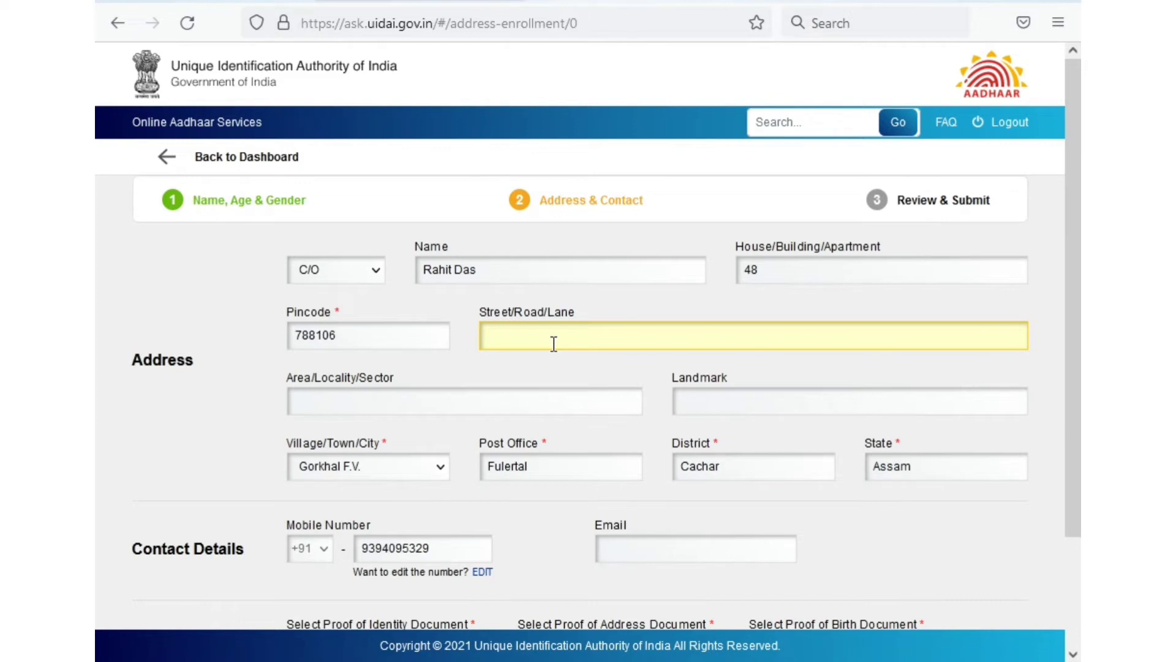
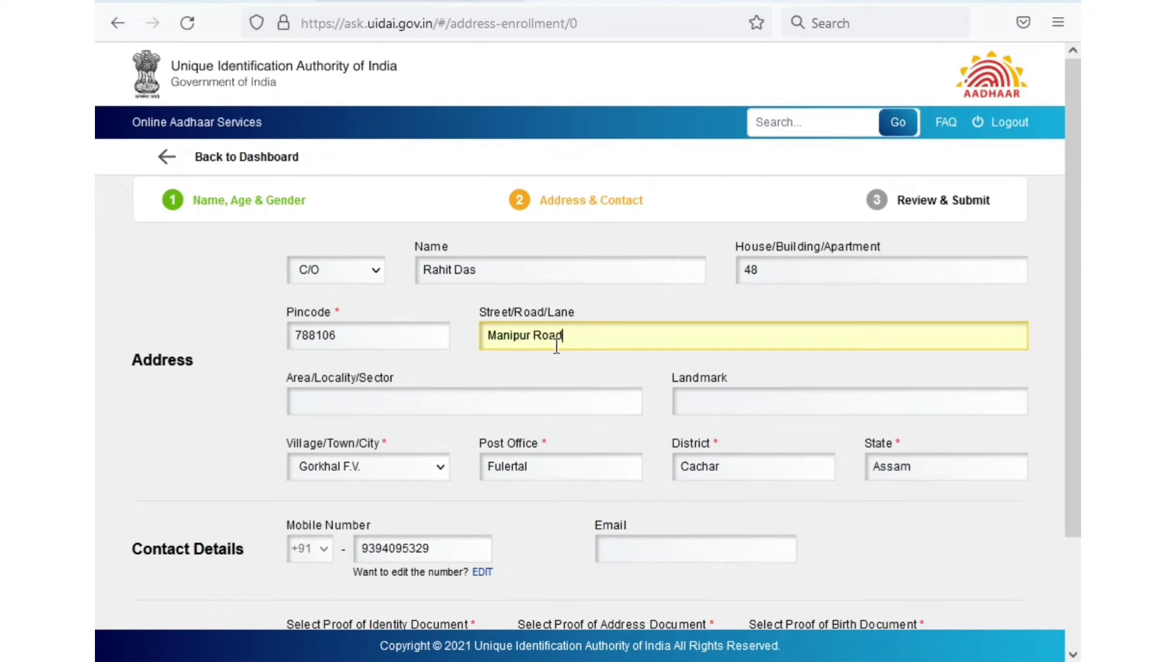
click(344, 404)
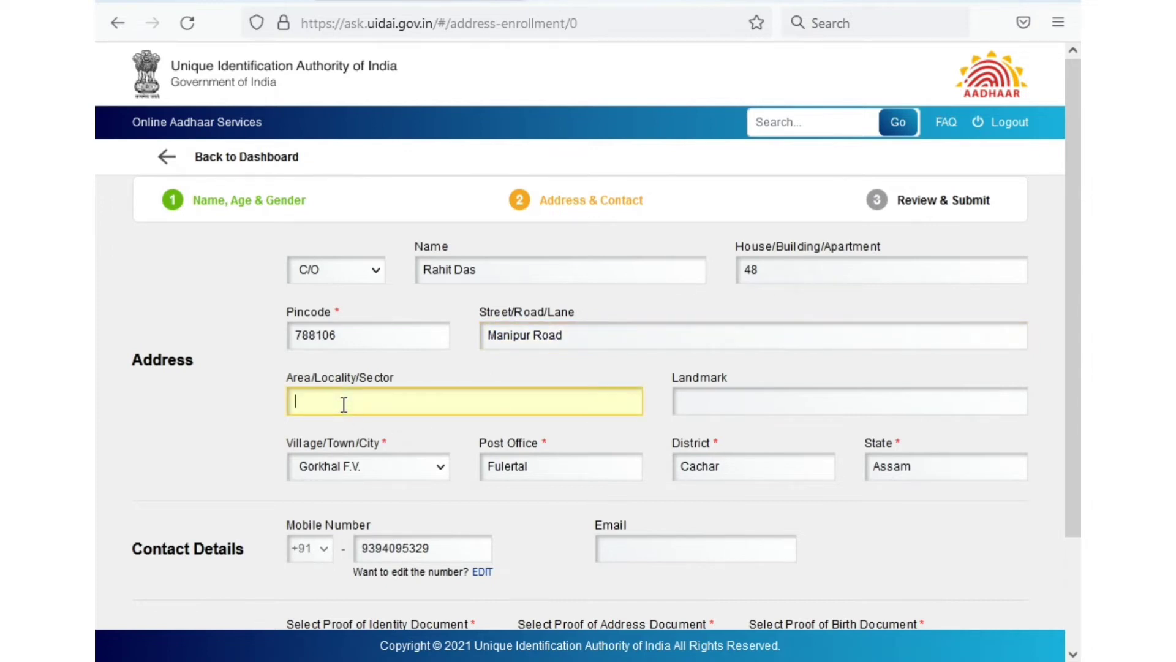
click(756, 402)
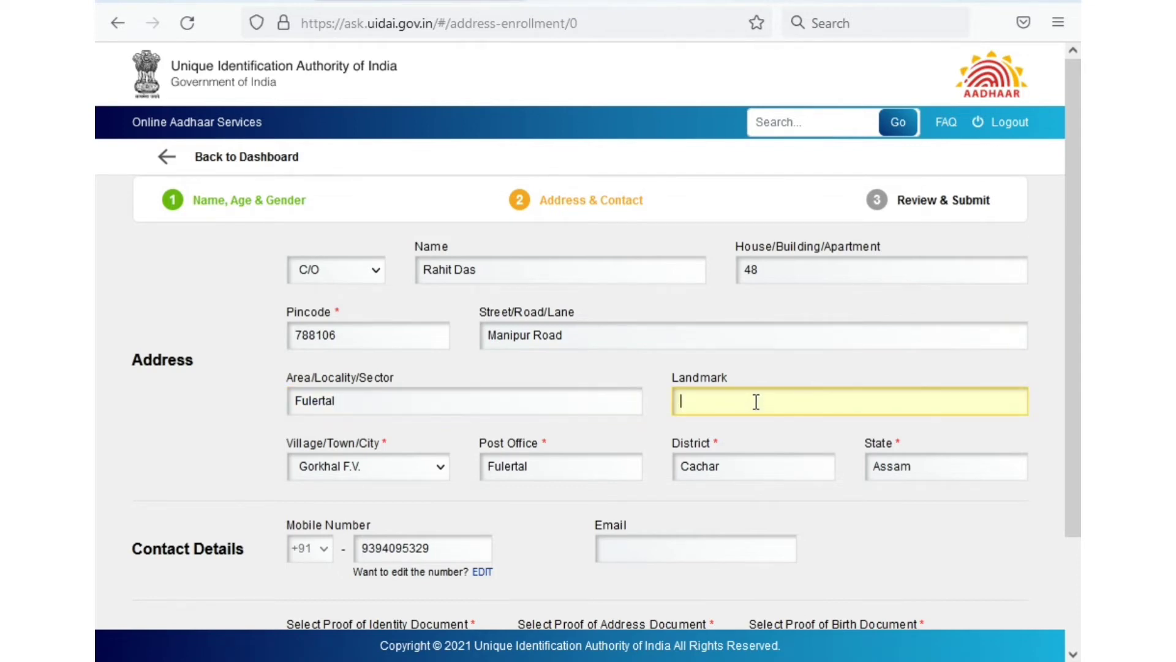
scroll(759, 405, down, 2)
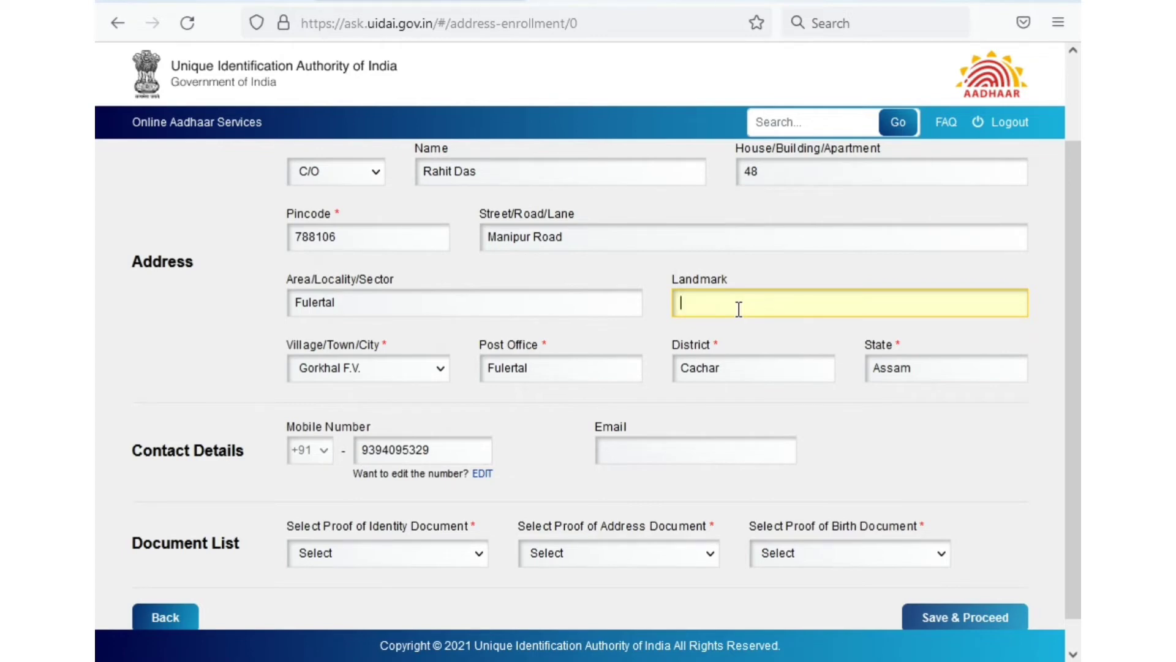
- Pick the applicant's village from the Village/Town/City list
click(391, 368)
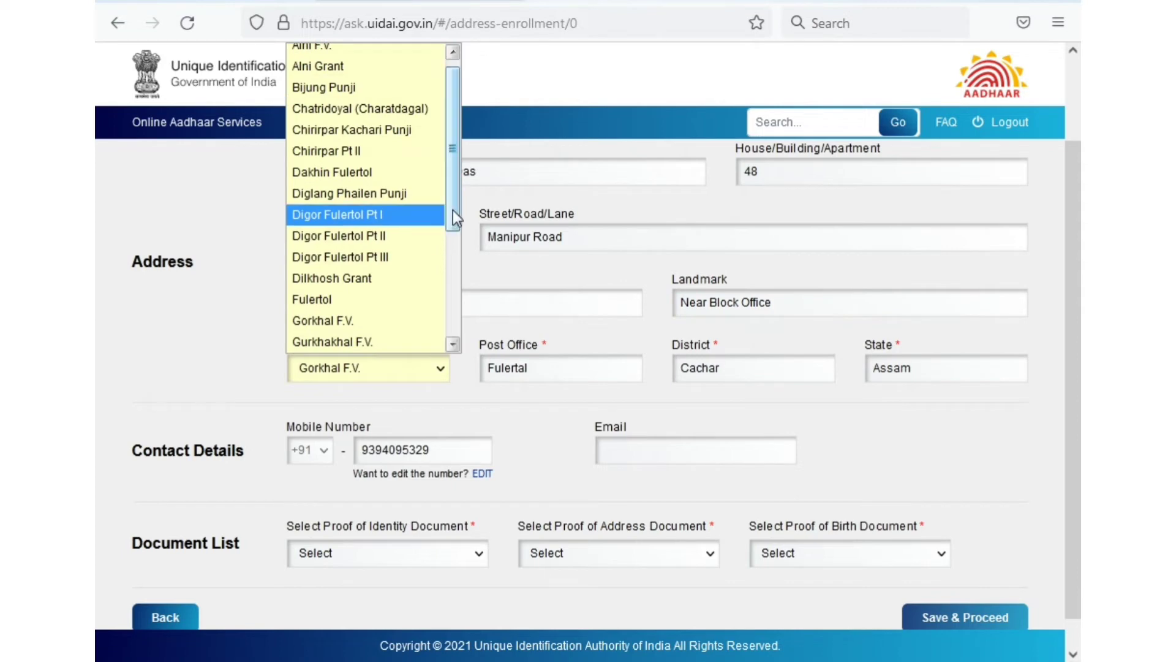
drag(453, 211, 454, 229)
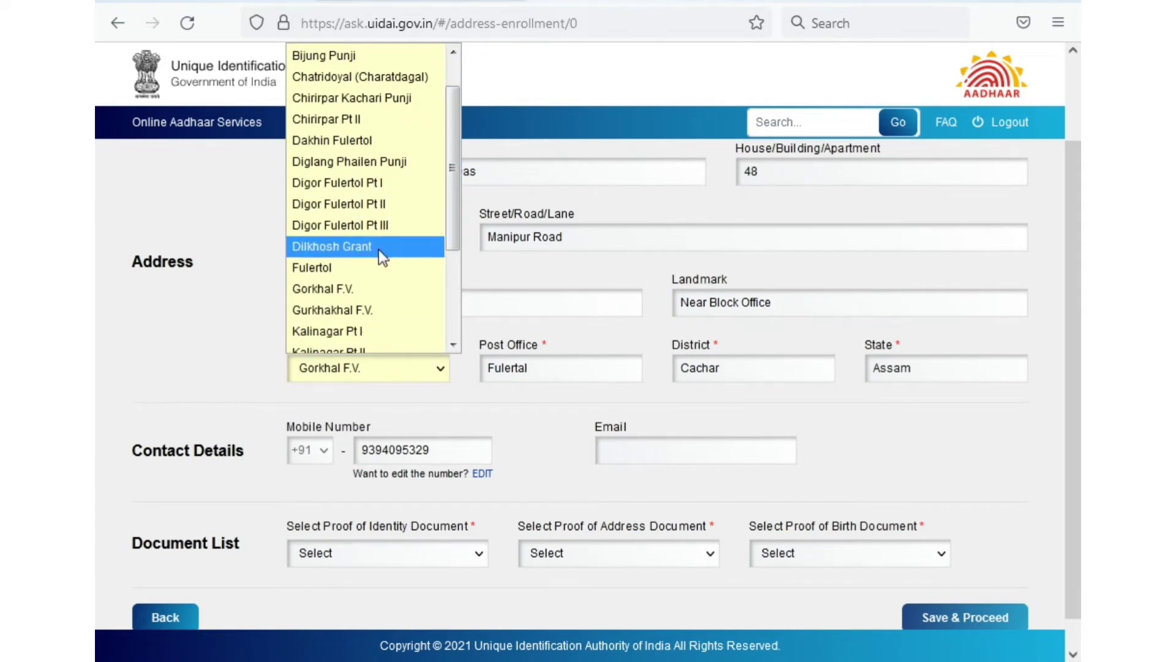
click(370, 204)
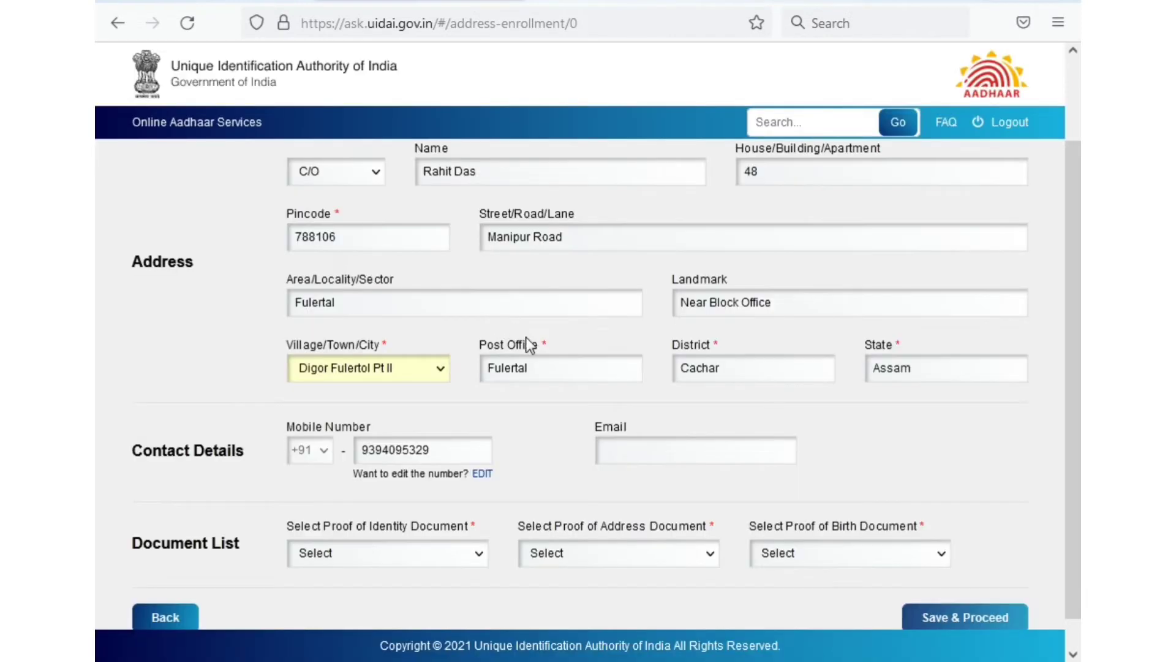
scroll(530, 345, down, 2)
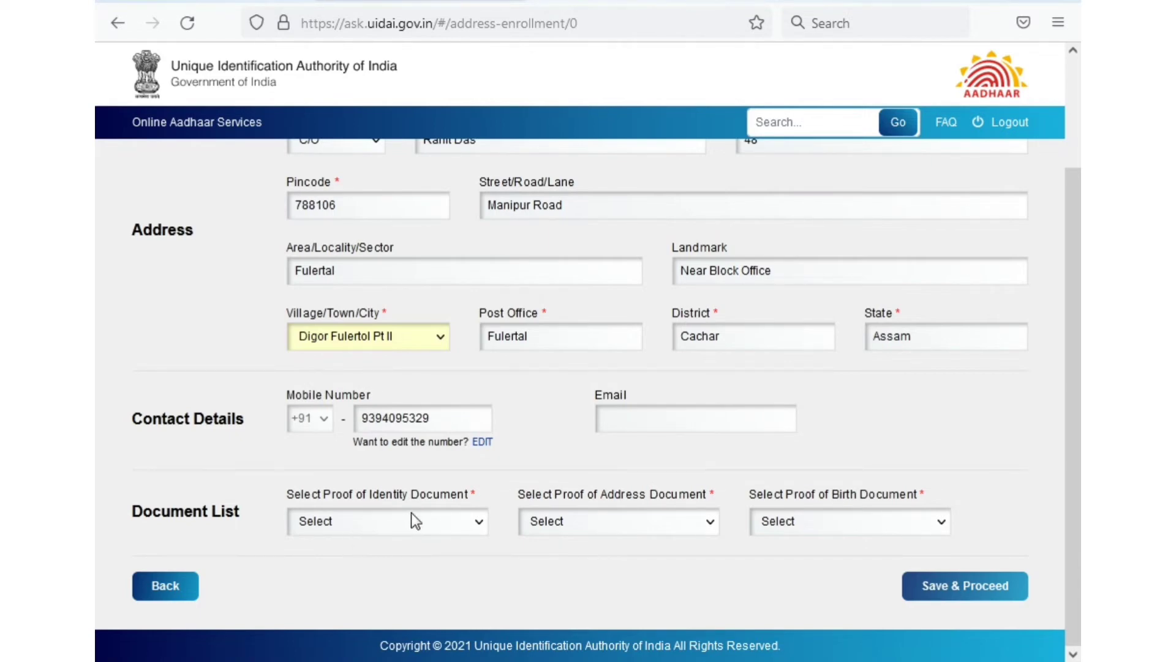
- Pick Voter ID for identity, Ration Card for address, PAN Card for birth, then save
click(446, 521)
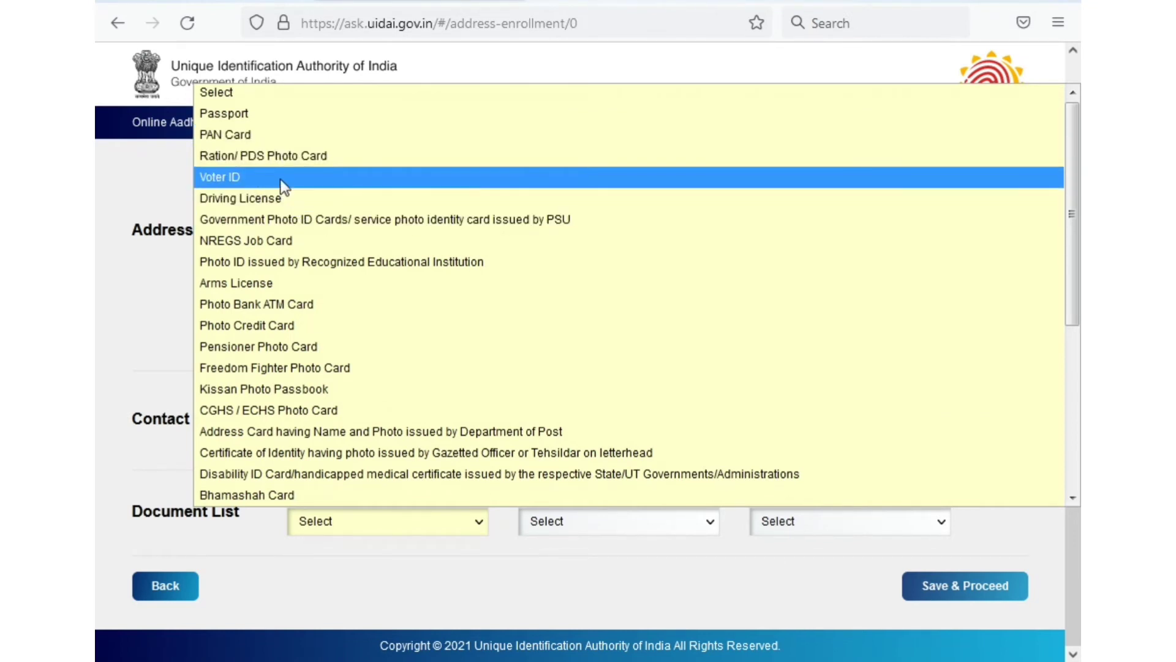
click(238, 178)
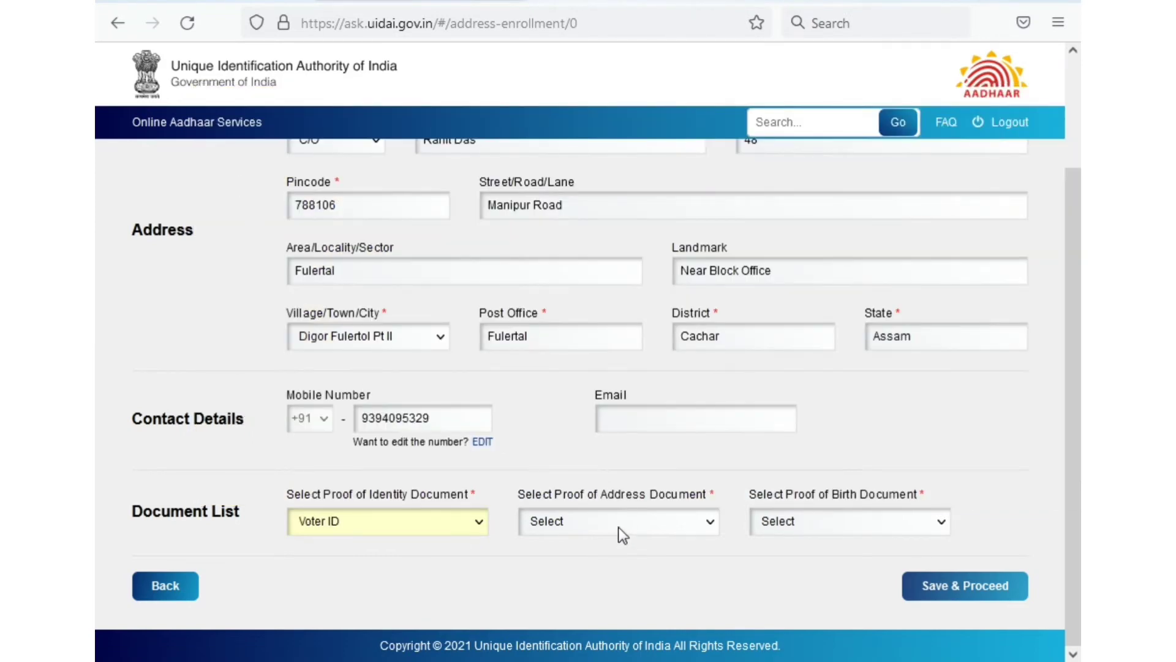
click(690, 520)
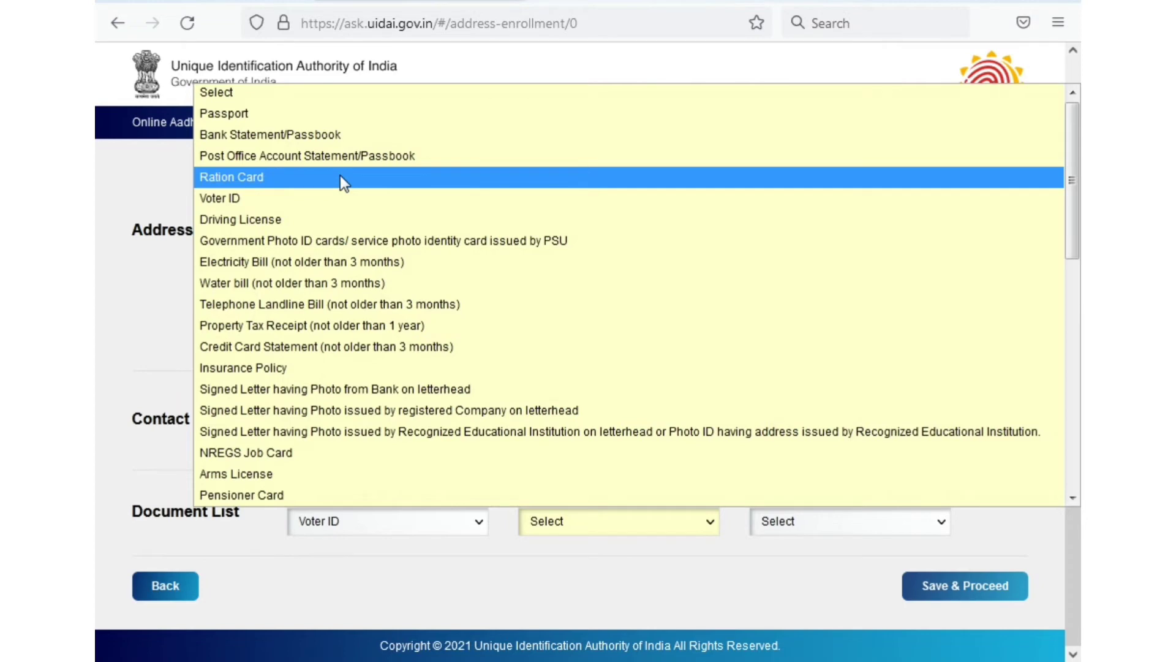
click(258, 177)
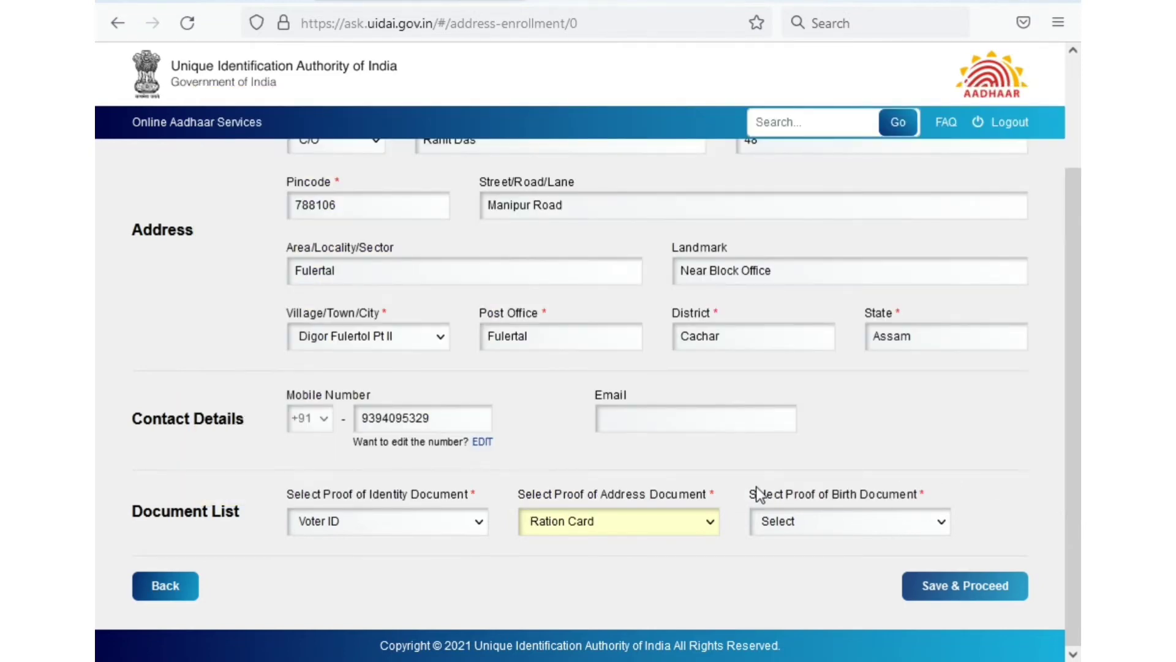
click(856, 521)
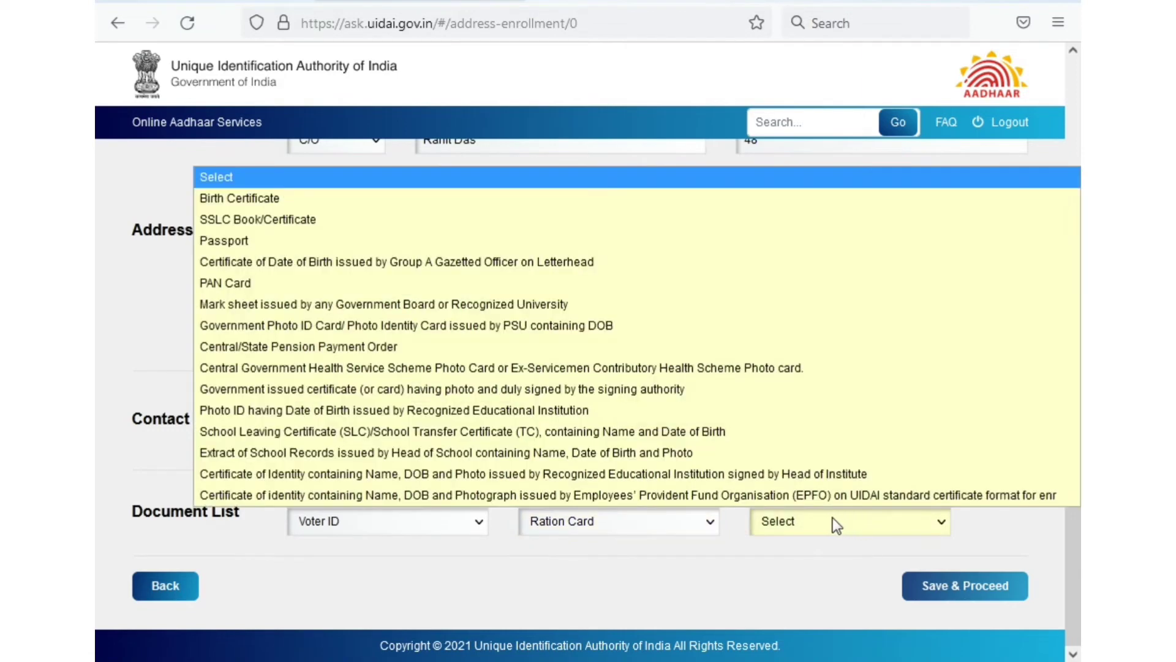
click(295, 283)
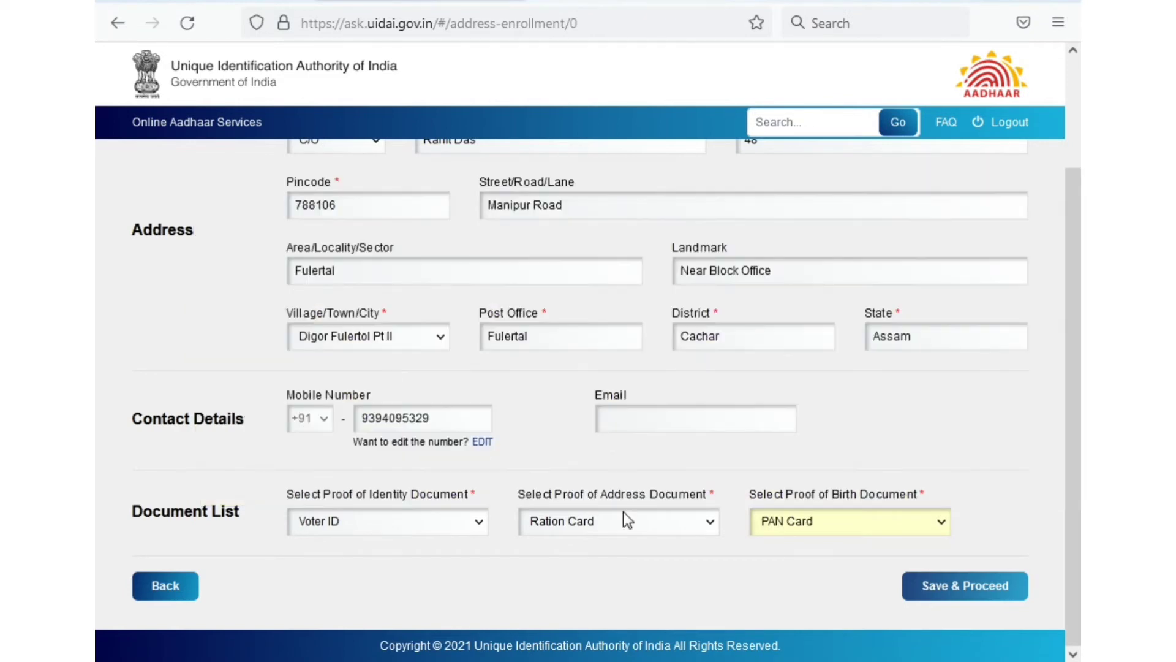
click(976, 588)
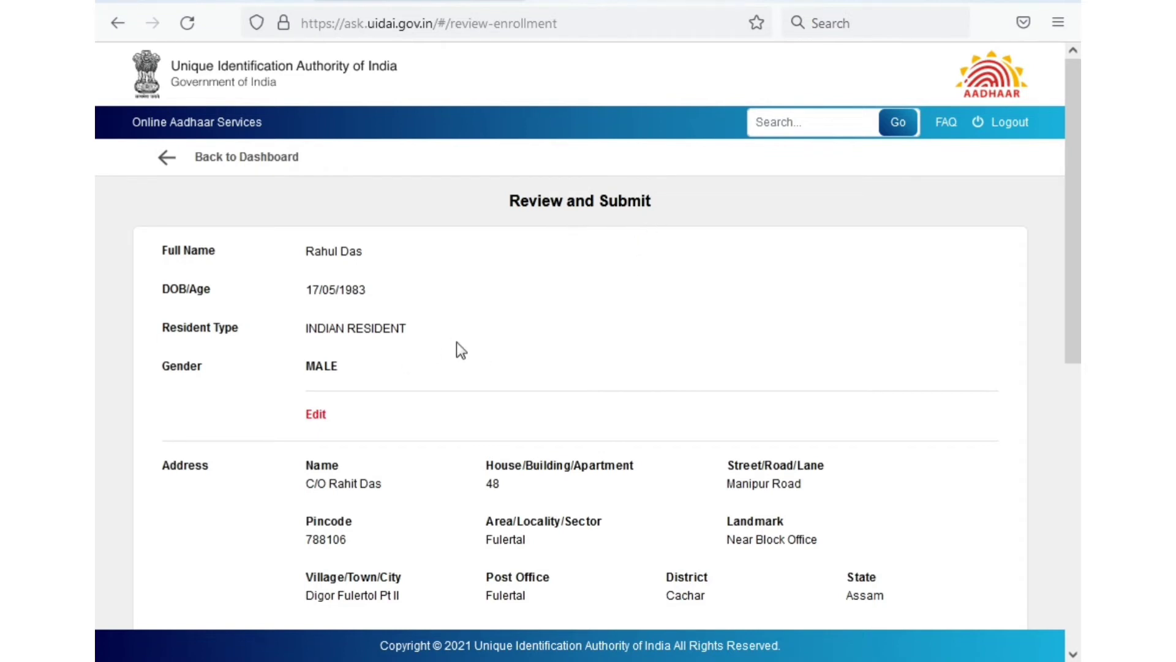
- Scroll through the Review and Submit summary and submit the enrolment application
scroll(508, 360, down, 2)
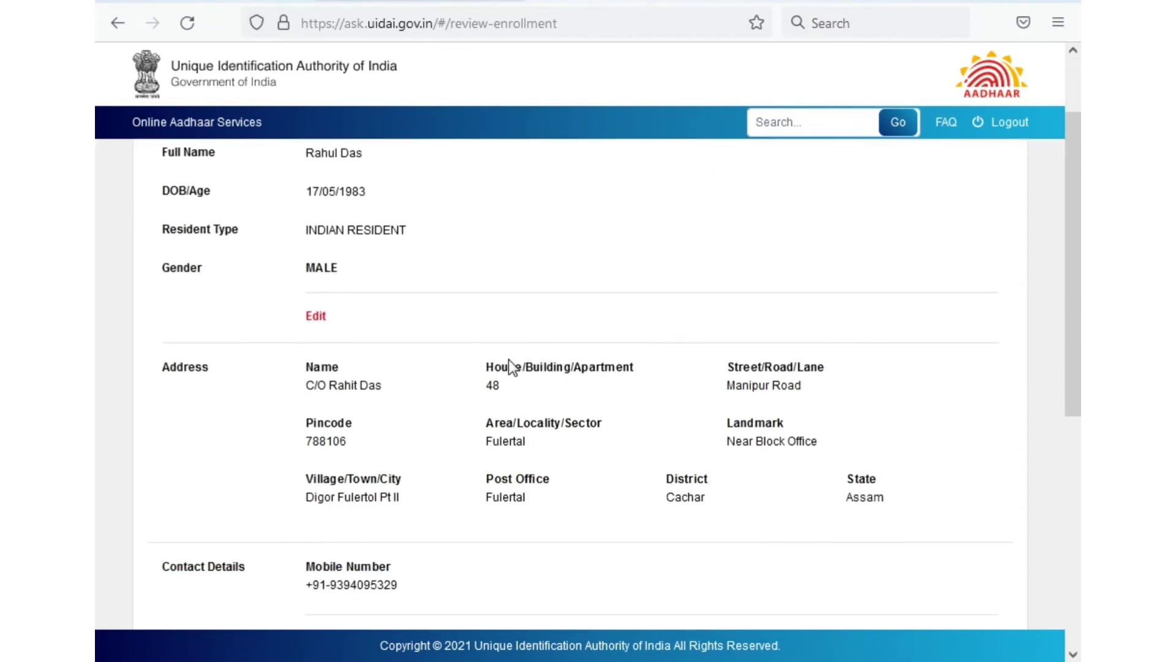
scroll(508, 387, up, 2)
scroll(510, 380, down, 4)
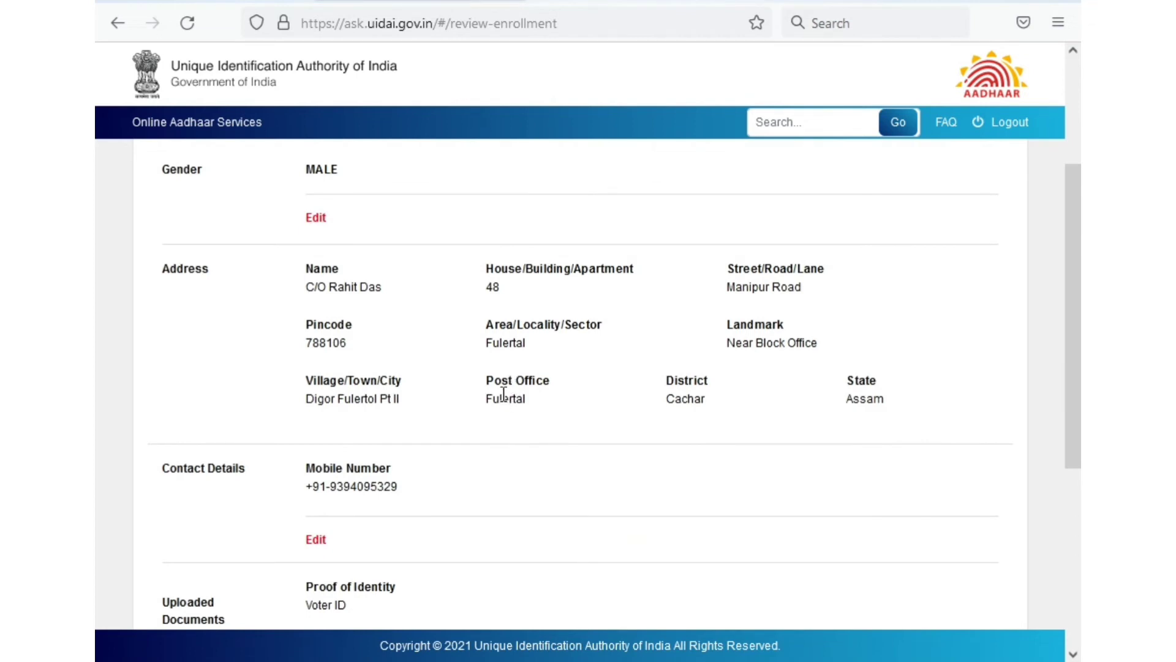
scroll(504, 394, down, 2)
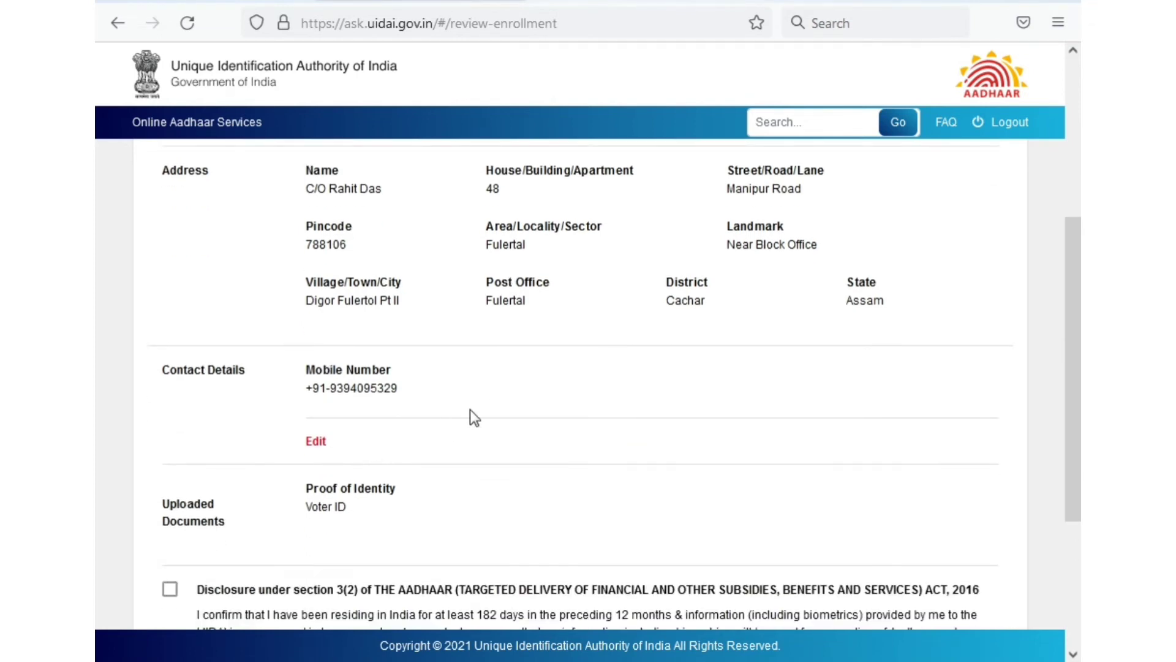
scroll(471, 416, down, 2)
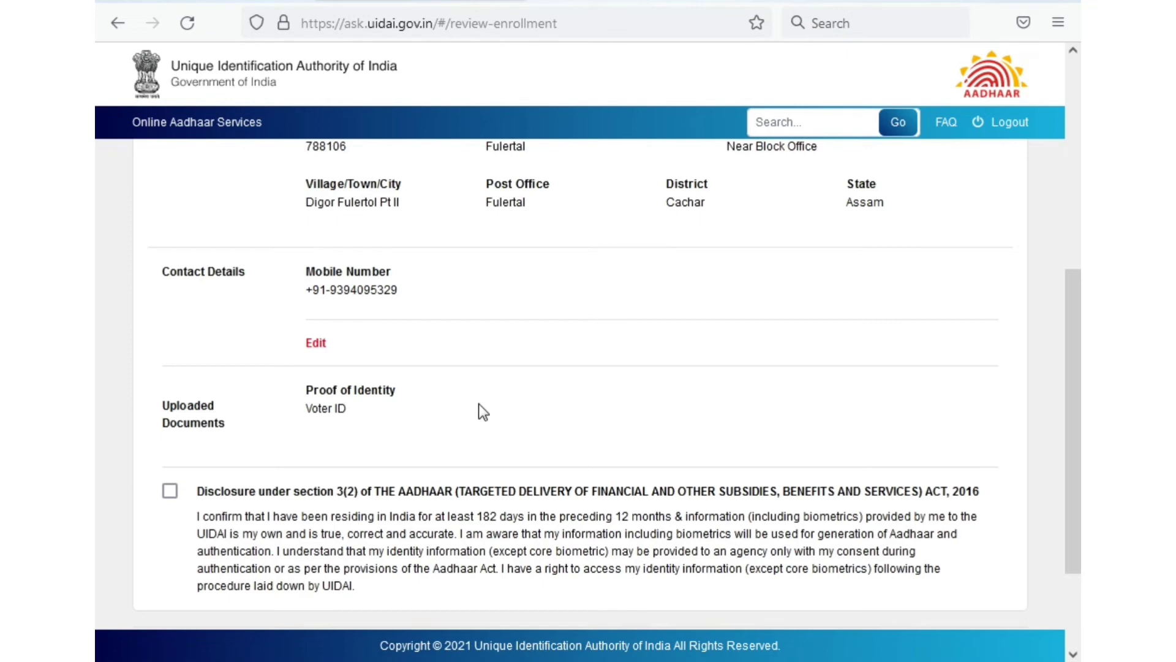
scroll(480, 404, up, 7)
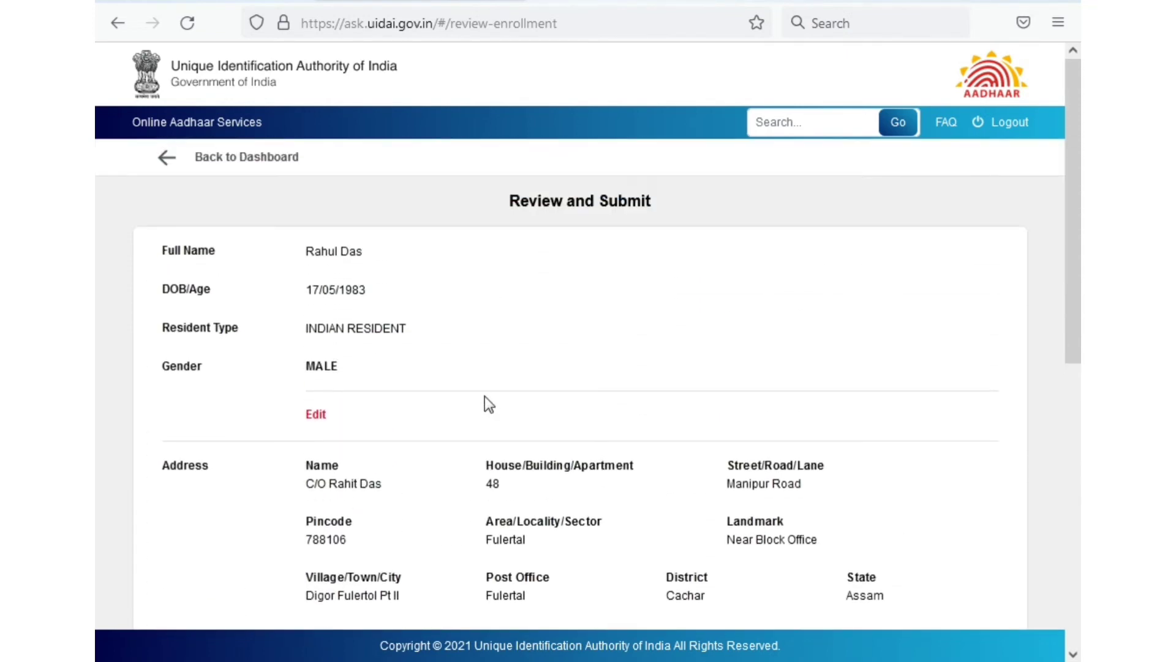
scroll(485, 404, down, 7)
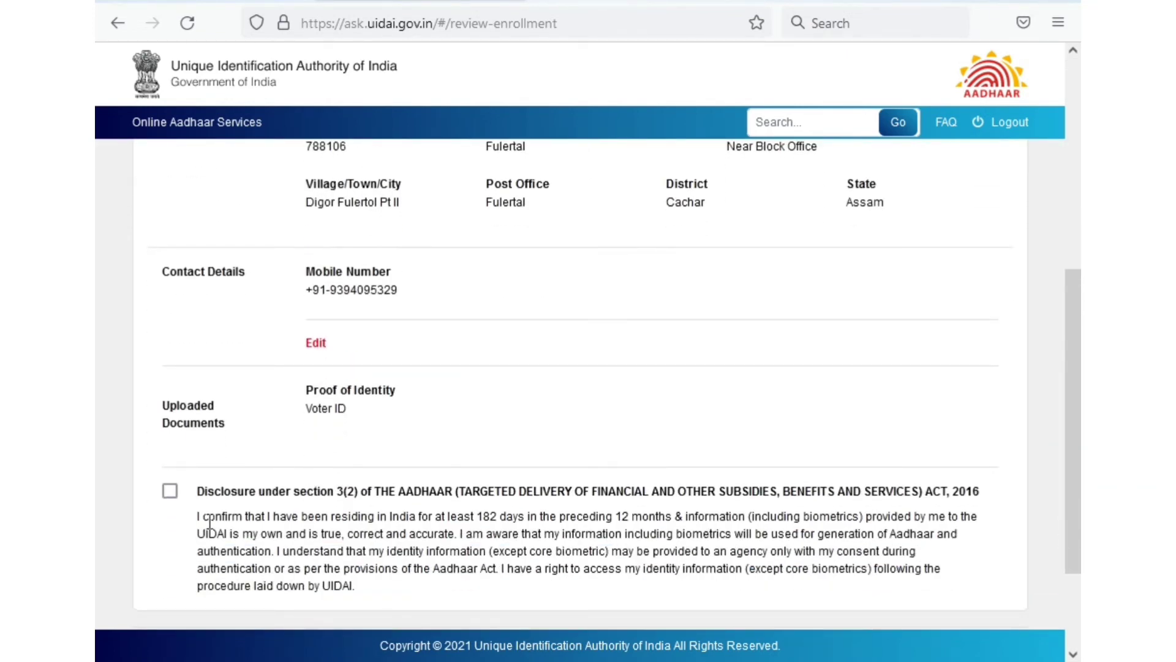
scroll(179, 502, down, 3)
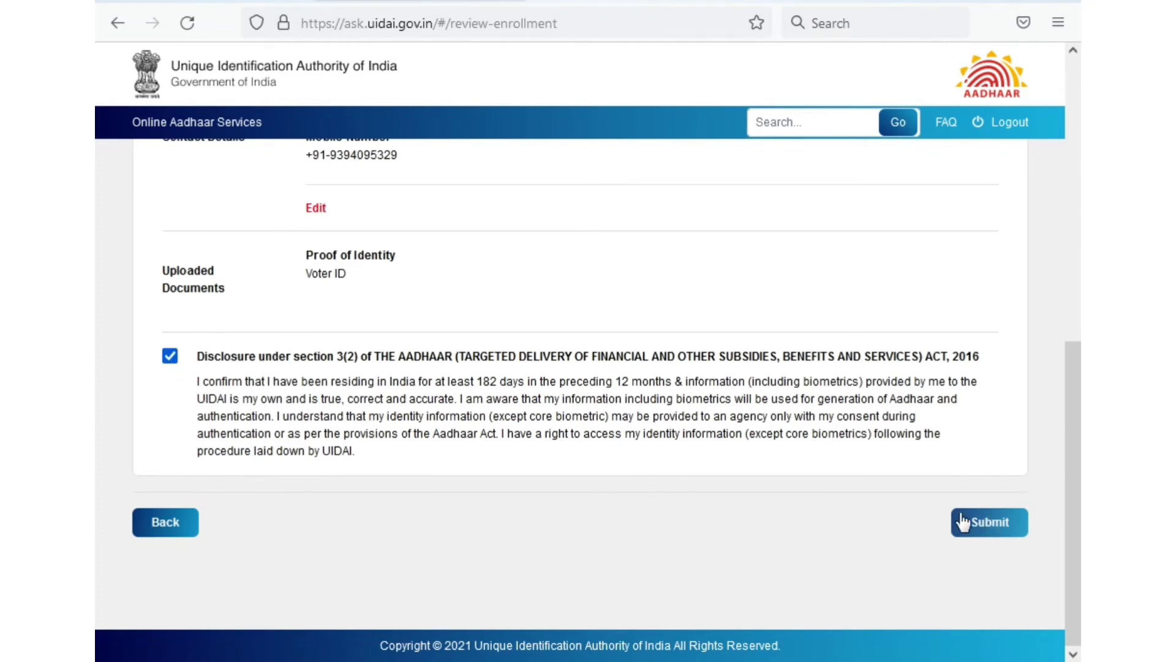
scroll(789, 464, up, 6)
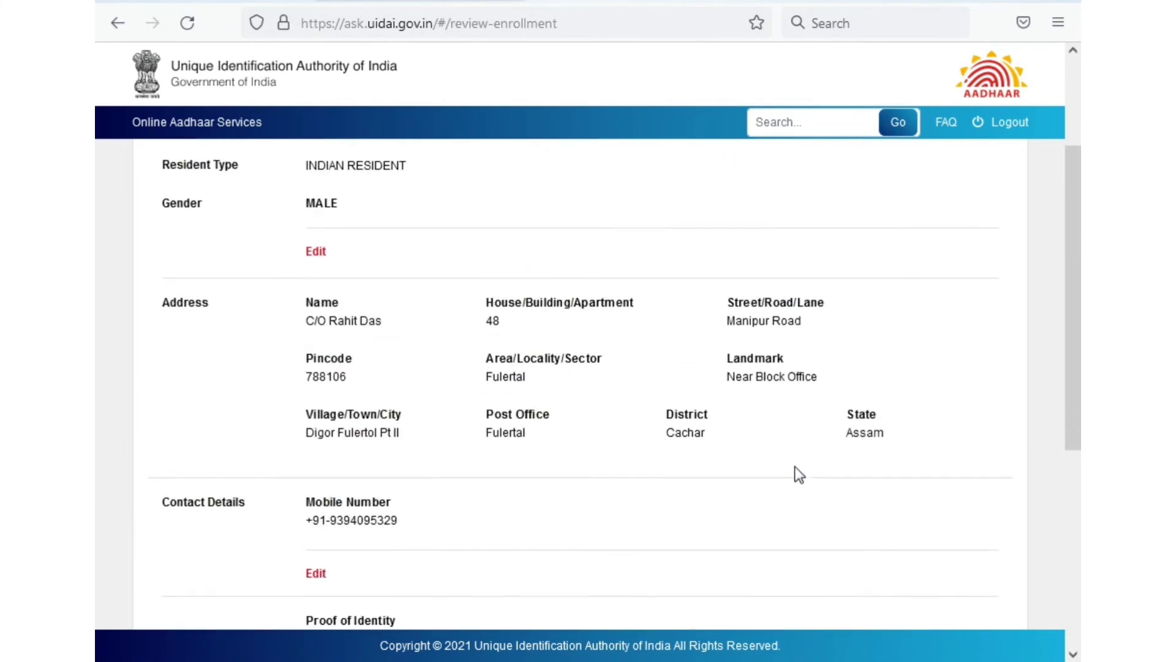
scroll(795, 465, down, 6)
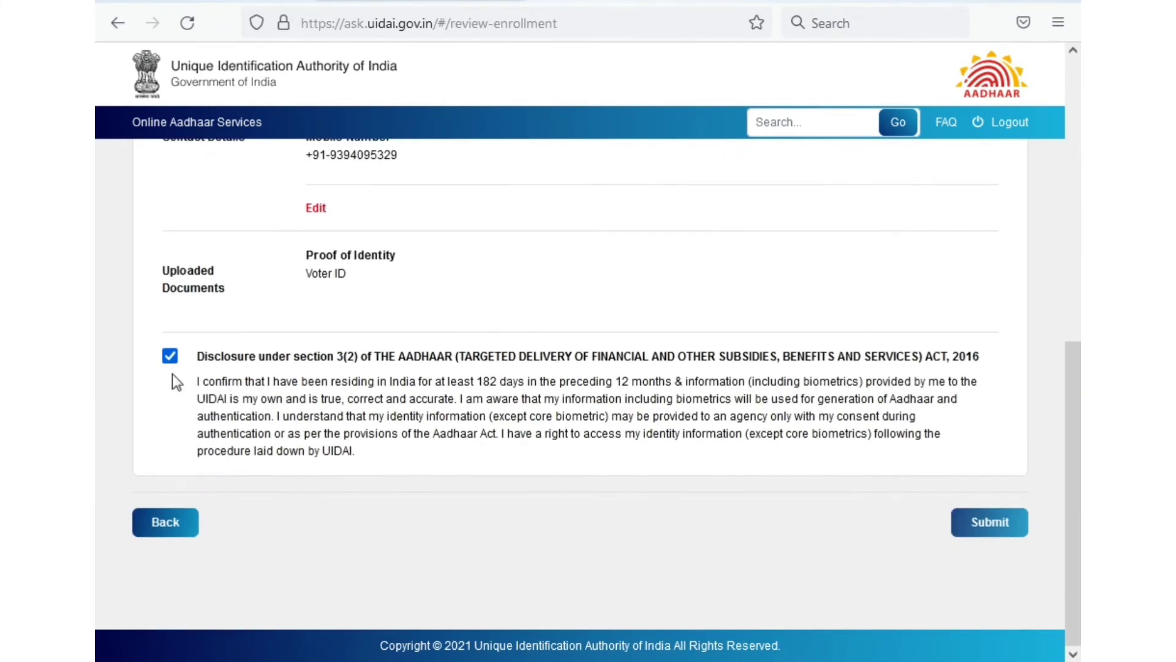
click(992, 524)
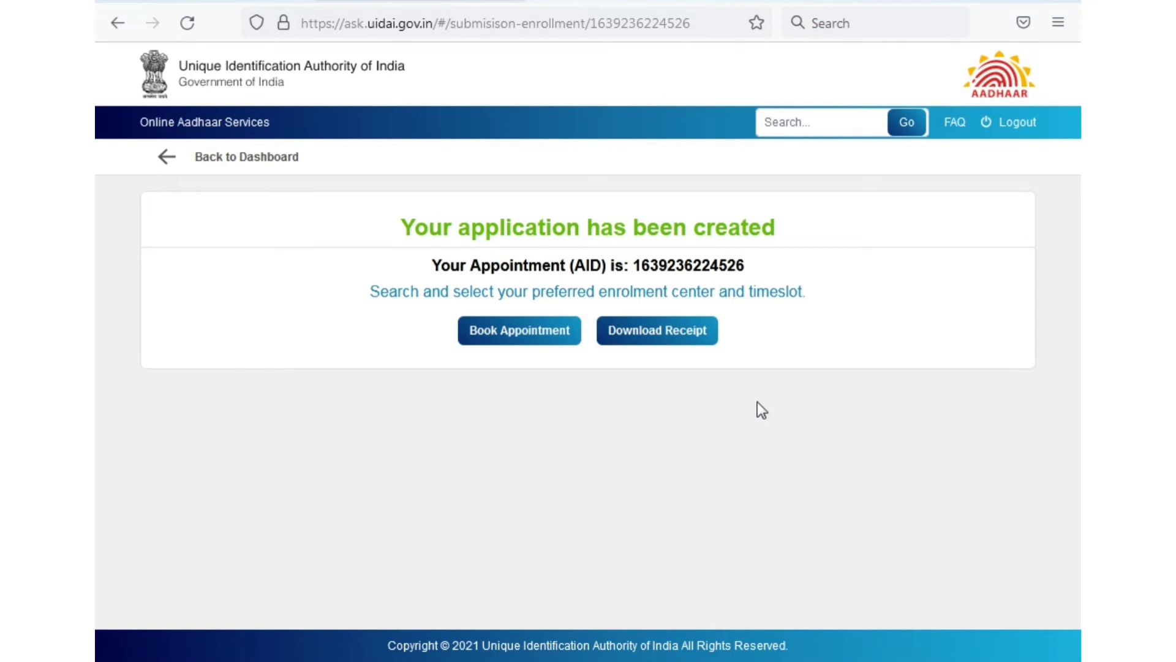
- Select the newly created Appointment ID number and copy it to the clipboard
drag(637, 265, 745, 263)
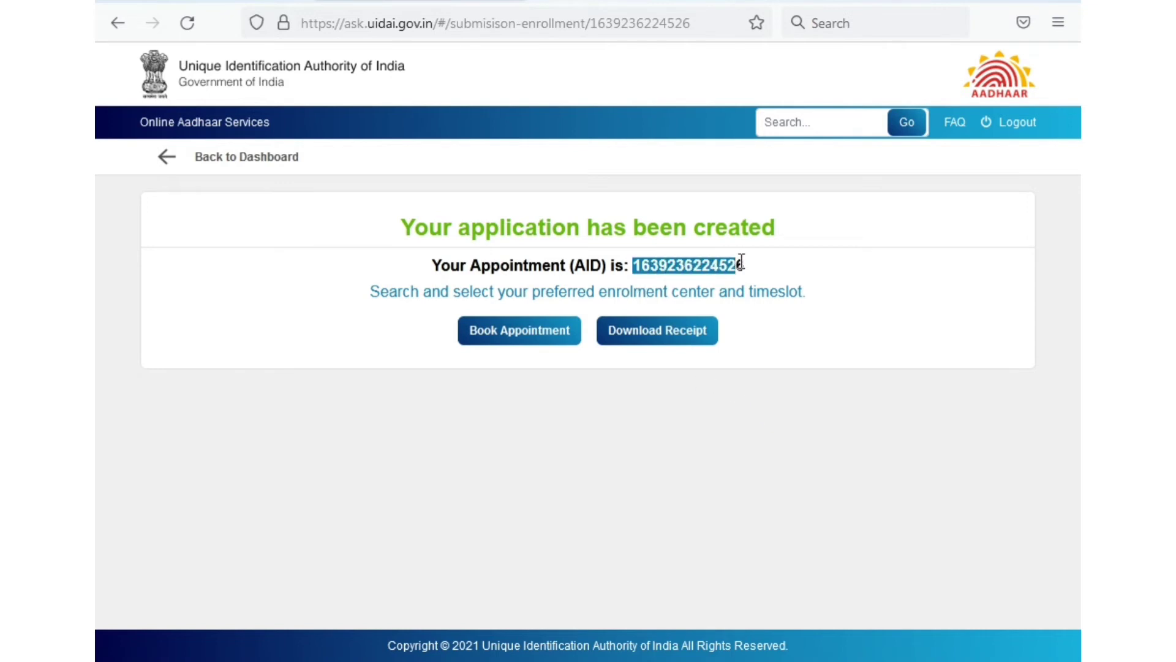
right_click(754, 269)
click(755, 277)
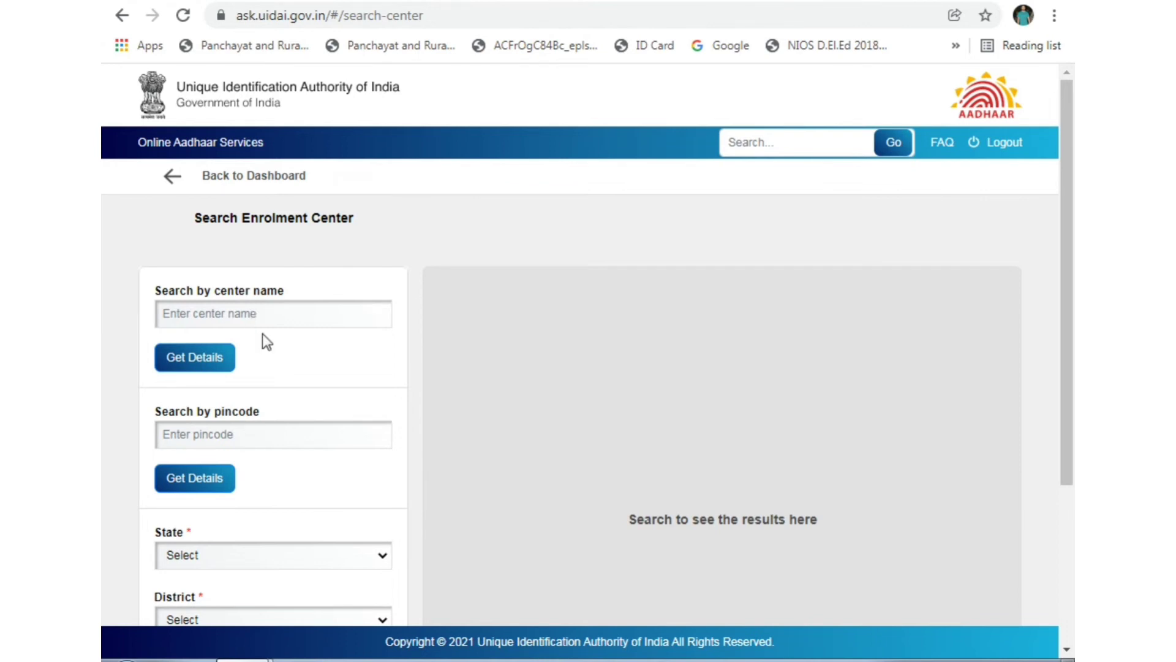
- Search for Aadhaar enrolment centres in pincode 110001
click(228, 435)
scroll(242, 447, down, 2)
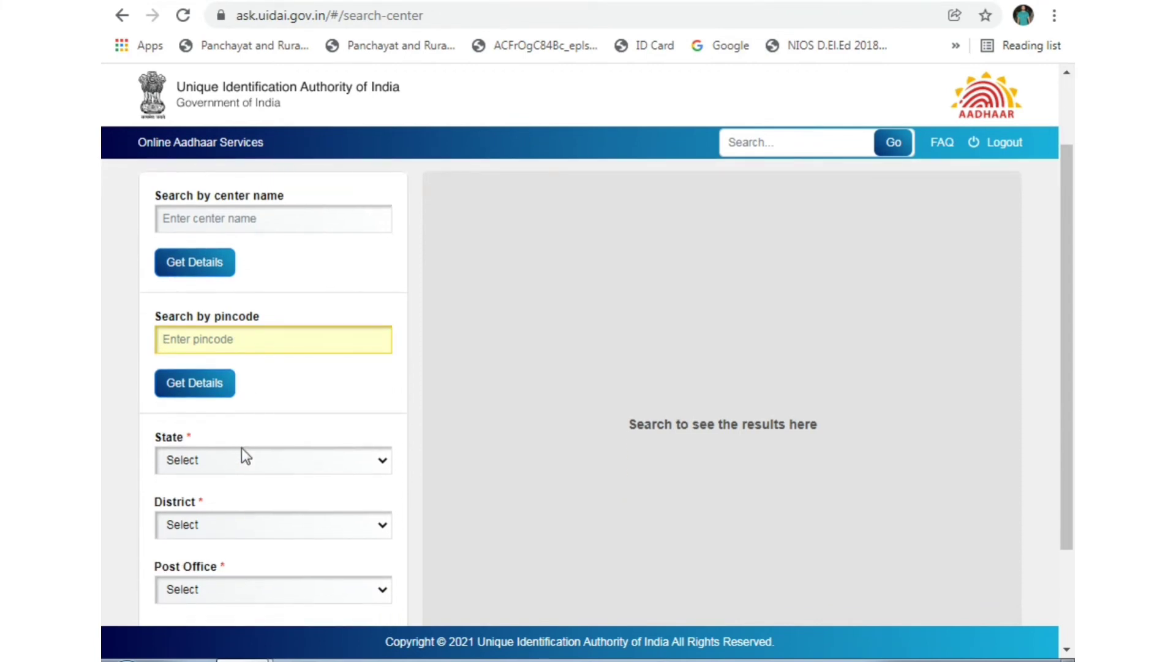
scroll(245, 456, down, 2)
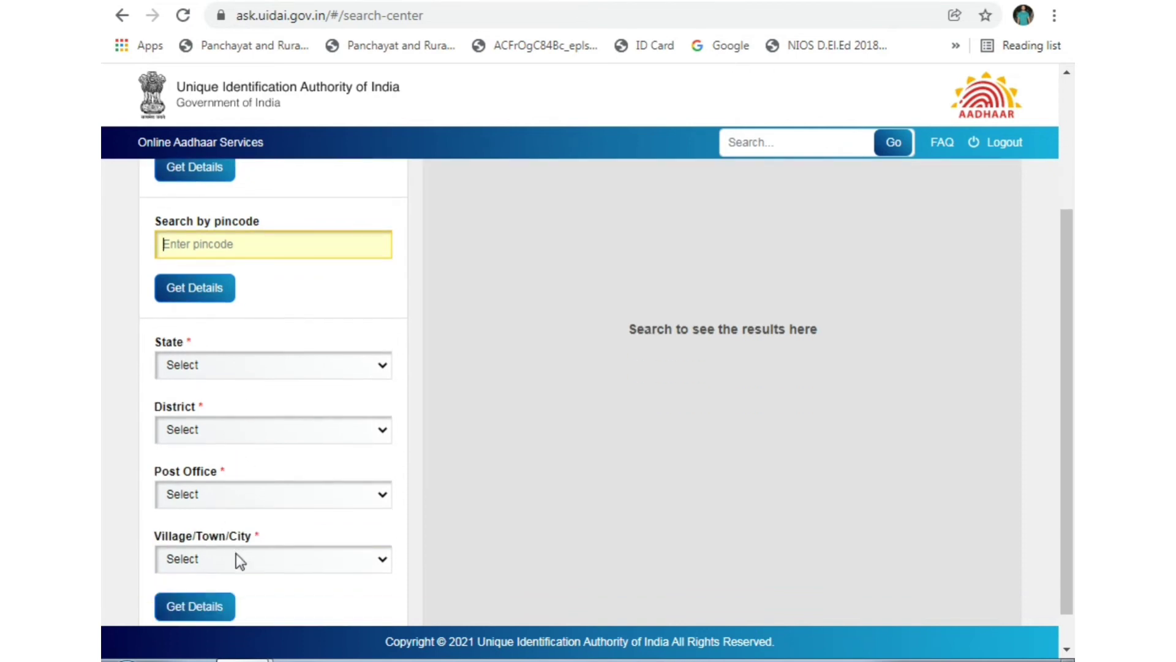
scroll(290, 462, up, 3)
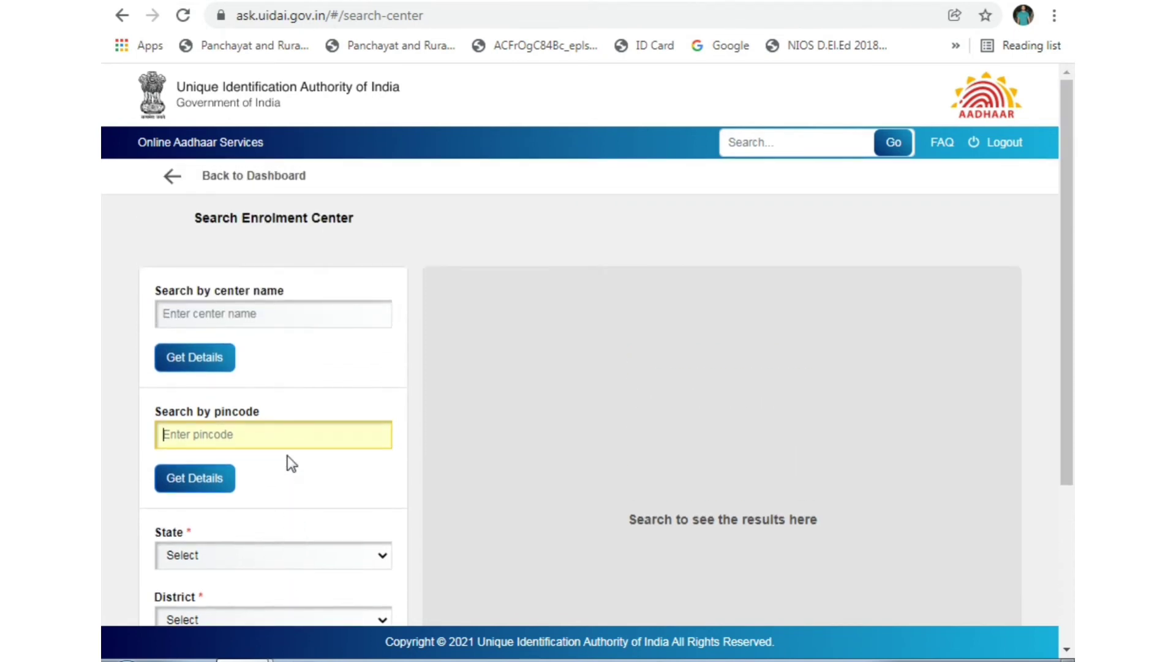
scroll(302, 460, down, 2)
scroll(307, 436, up, 2)
text(110001)
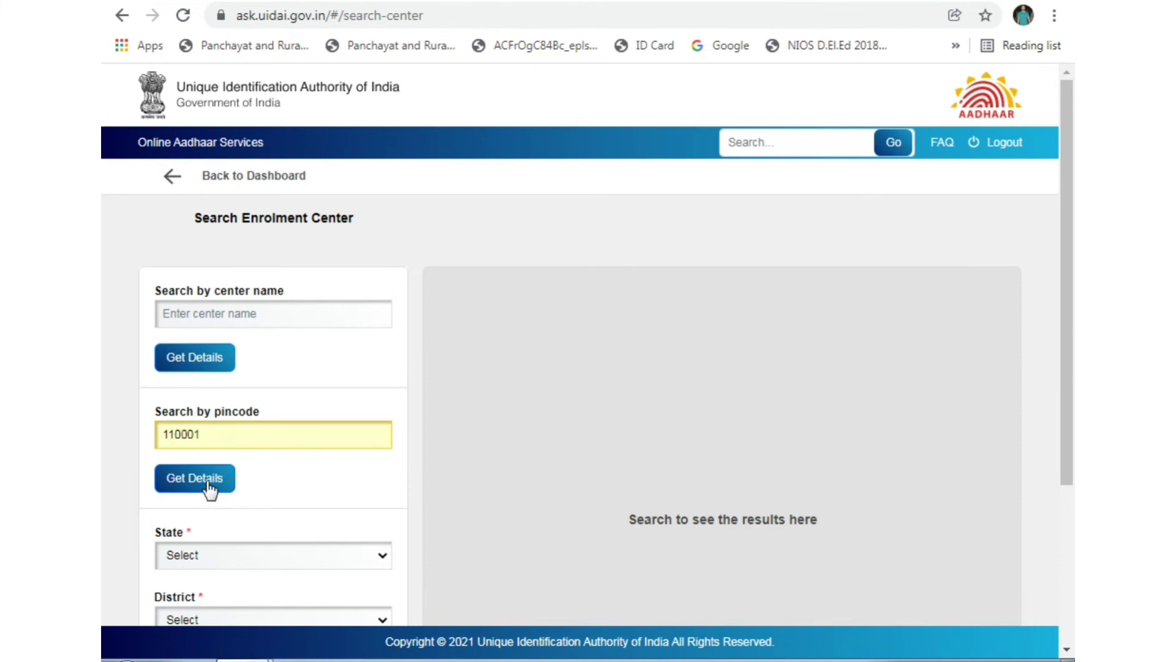
click(207, 483)
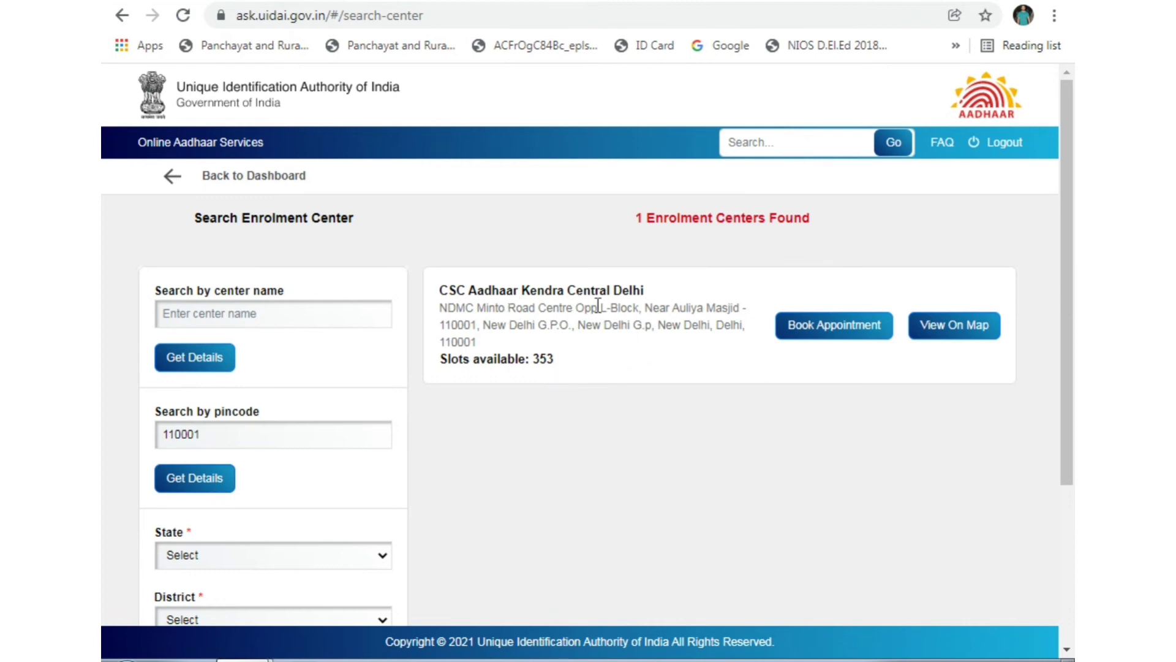
- Start booking a slot at CSC Aadhaar Kendra Central Delhi for 24 December 2021
click(833, 328)
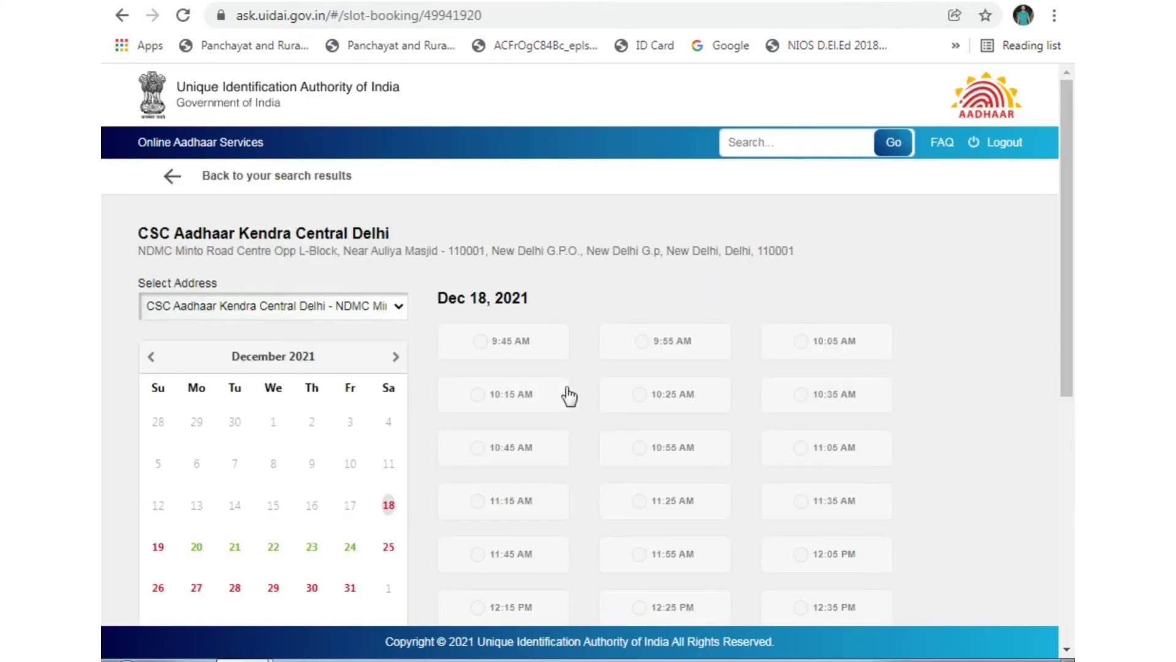
scroll(456, 423, down, 2)
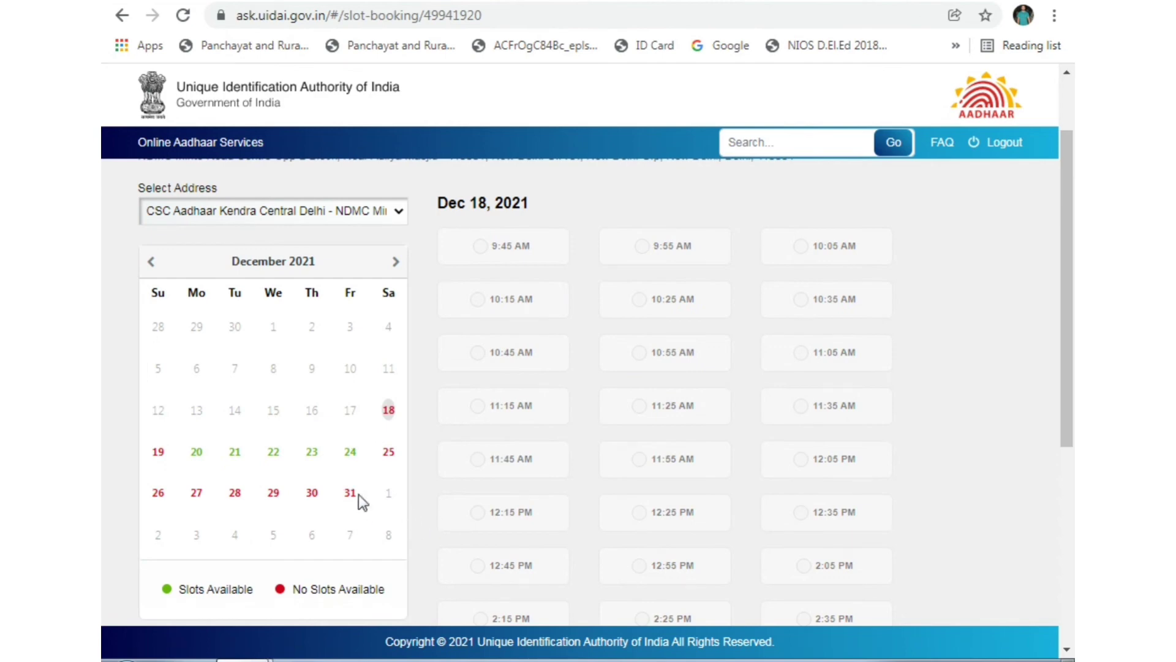
scroll(322, 478, down, 2)
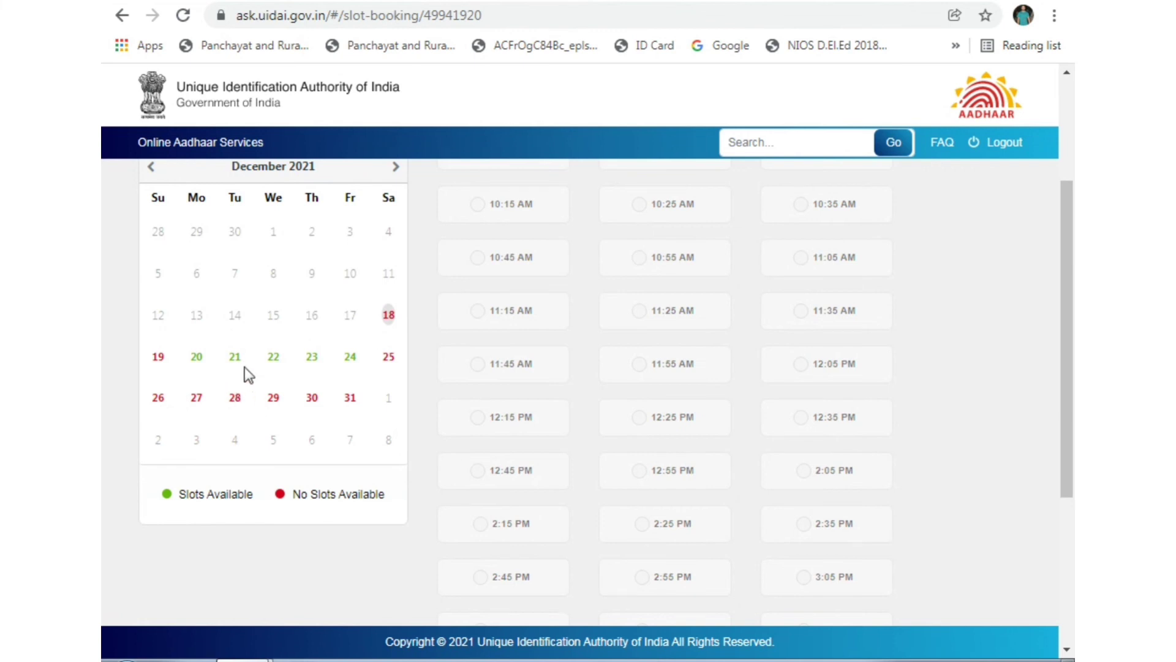
click(354, 361)
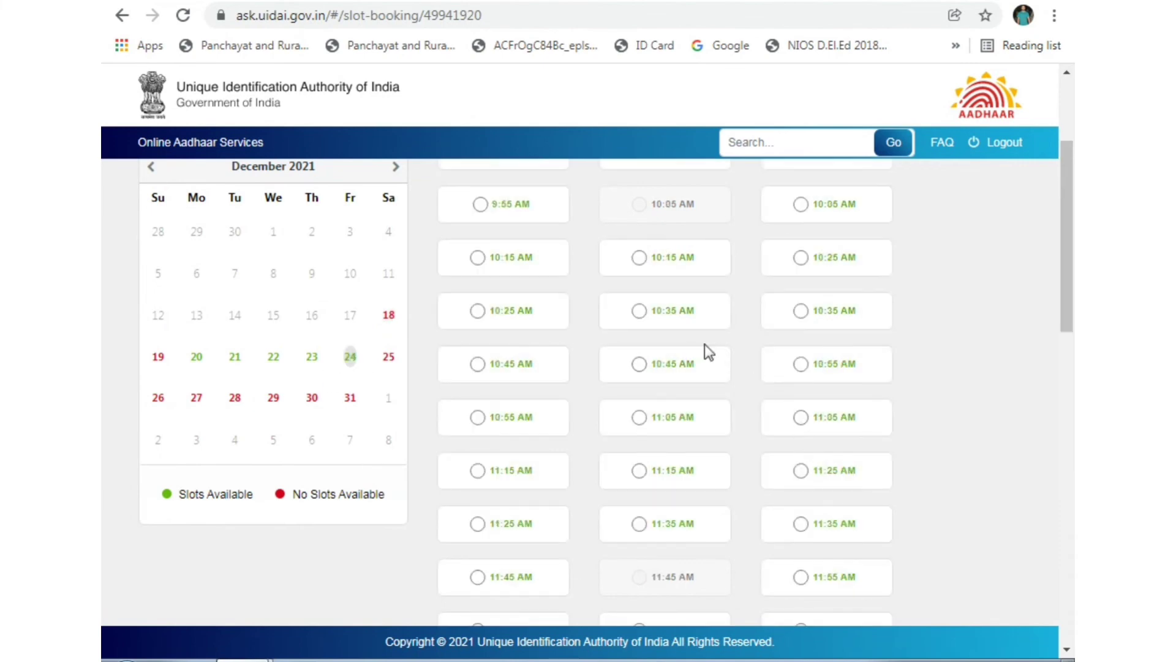
- Pick the 11:05 AM slot on 24/12/2021 and submit it for confirmation
scroll(737, 386, down, 2)
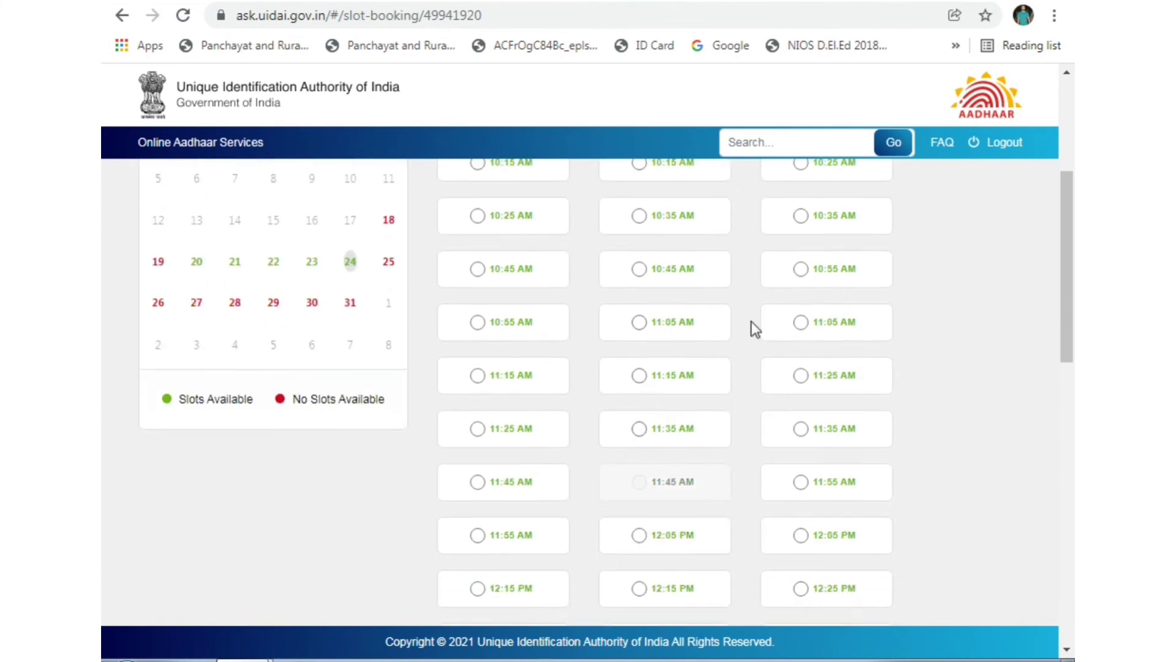
click(640, 323)
scroll(751, 440, down, 4)
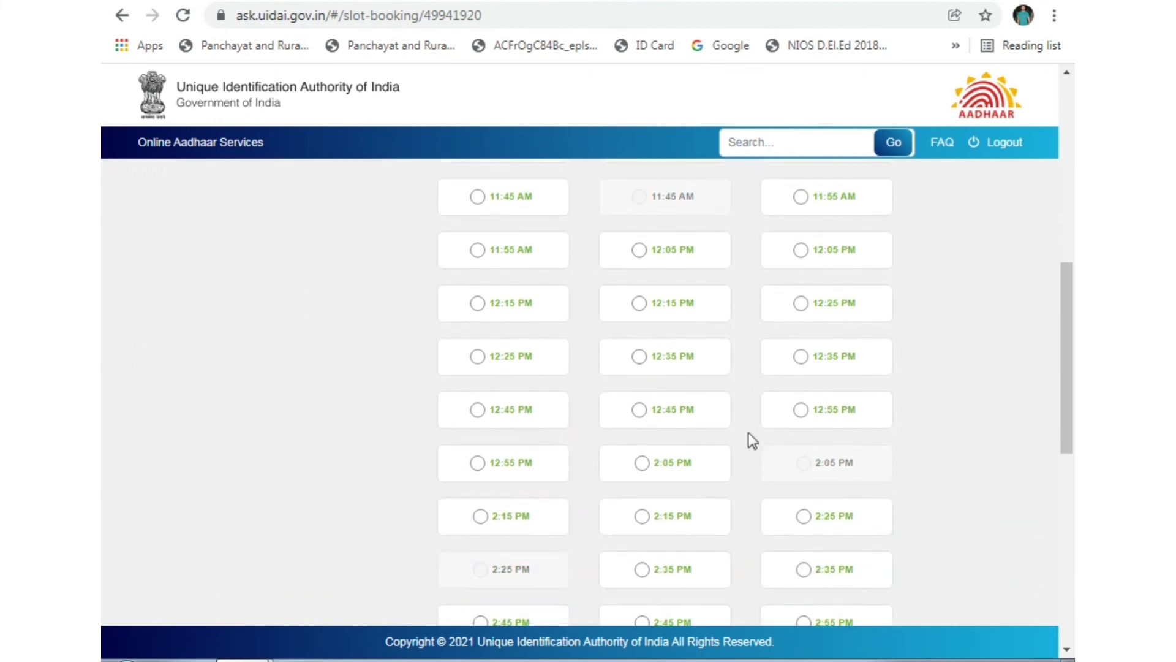
scroll(751, 441, down, 8)
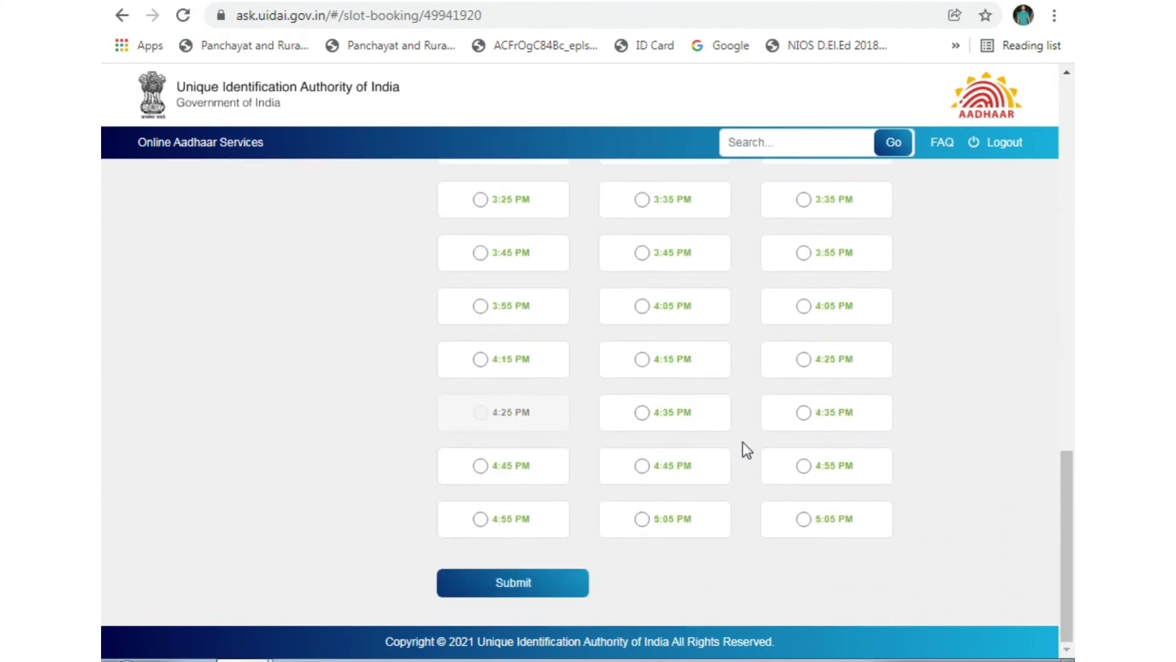
click(516, 585)
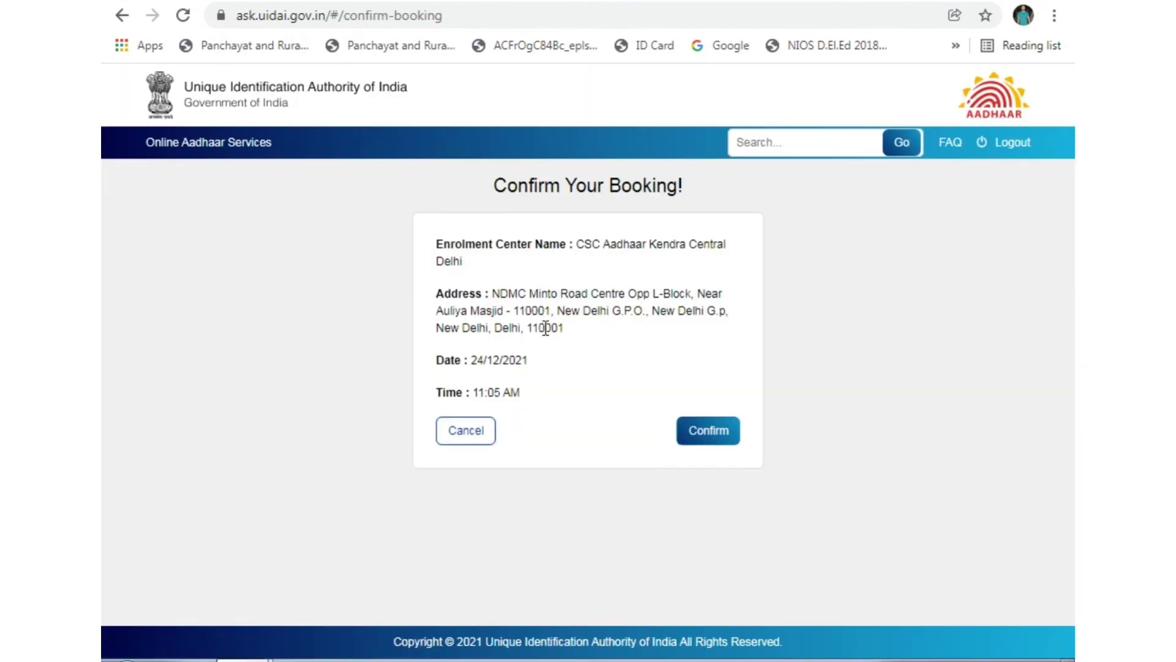